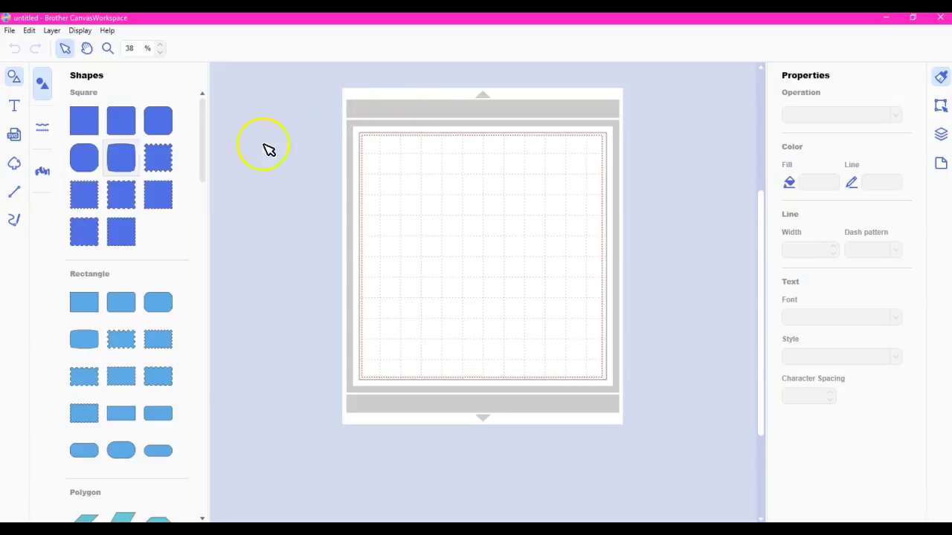
Add a text box with the two first names near the mat's upper left, fixing a typo
{"action": "left_click", "coordinate": [15, 106]}
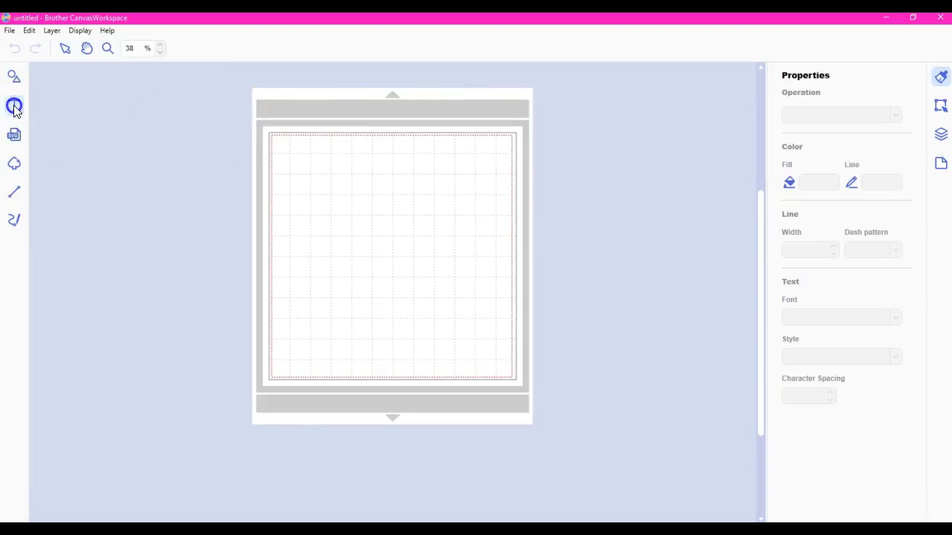
{"action": "left_click", "coordinate": [281, 192]}
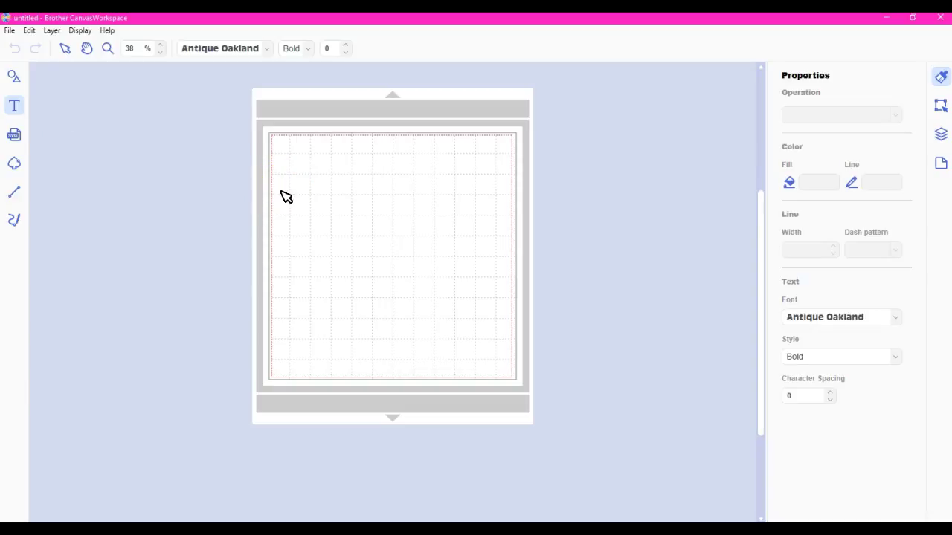
{"action": "type", "text": "Jer"}
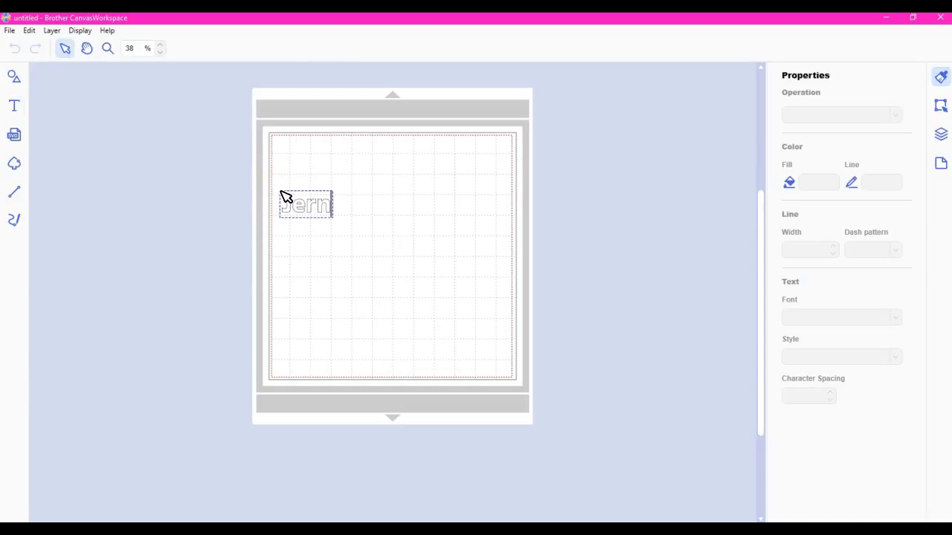
{"action": "key", "text": "BackSpace"}
{"action": "type", "text": "n Mike"}
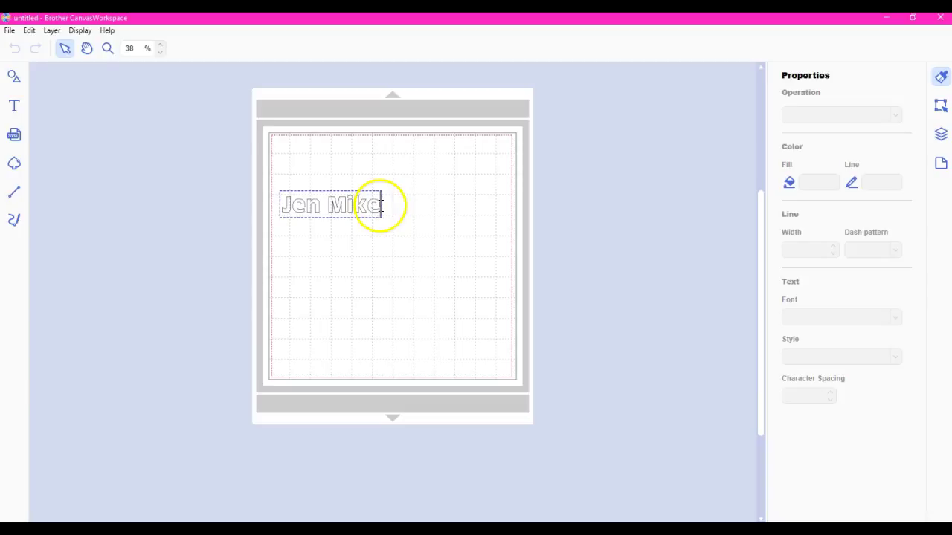
{"action": "left_click_drag", "start_coordinate": [381, 205], "coordinate": [265, 202]}
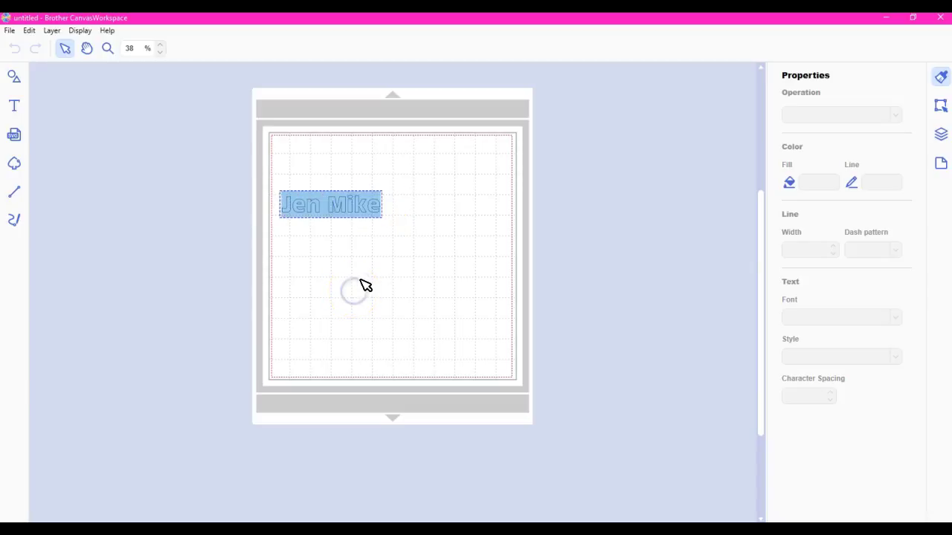
Select the names text and set its font to the cursive I Love Glitter
{"action": "left_click", "coordinate": [374, 259]}
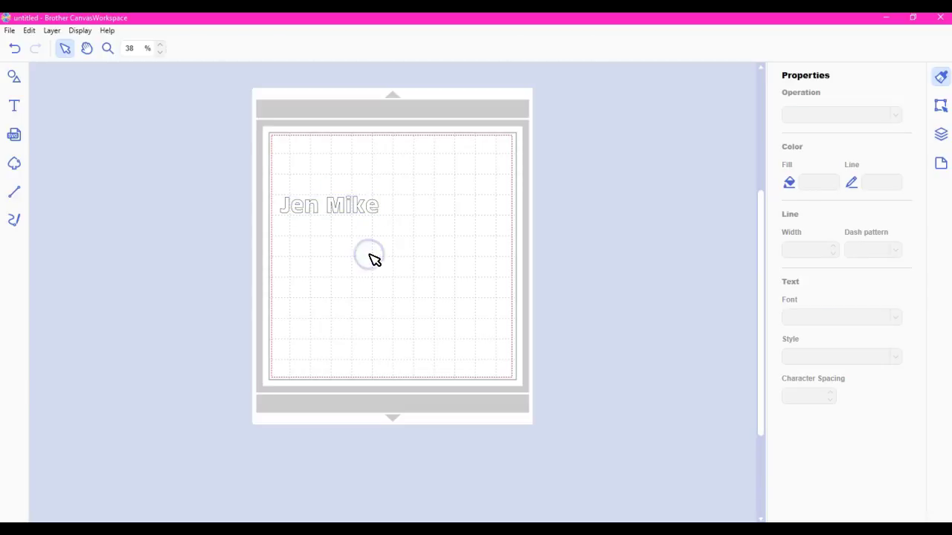
{"action": "left_click", "coordinate": [374, 206]}
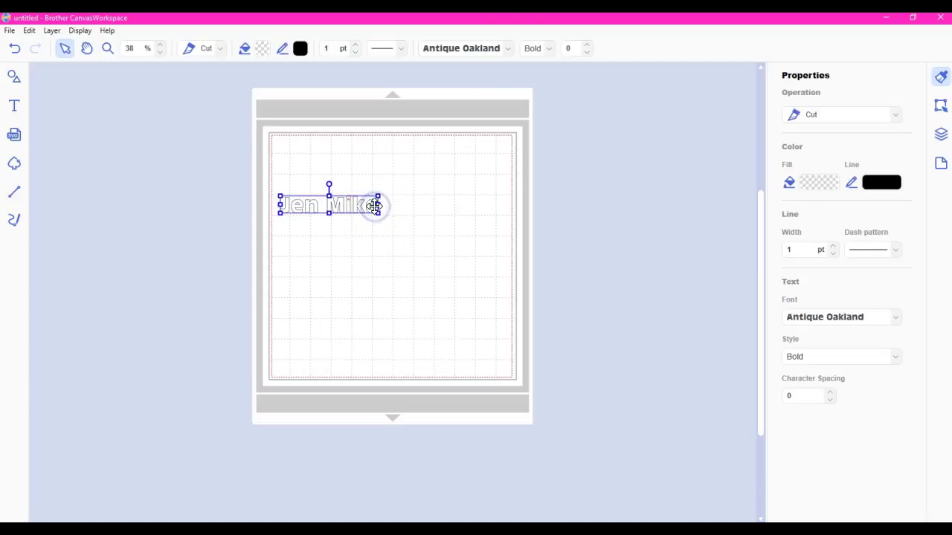
{"action": "left_click", "coordinate": [507, 49]}
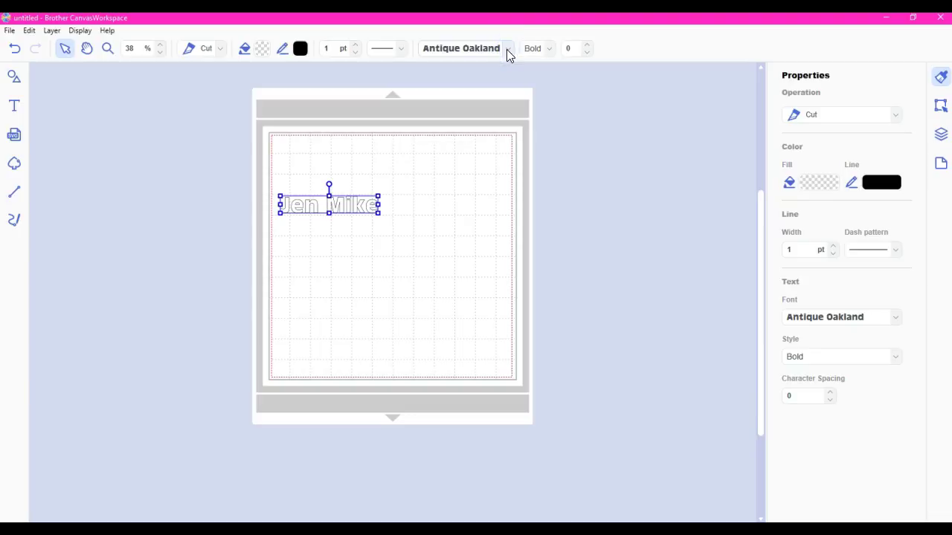
{"action": "left_click", "coordinate": [507, 50]}
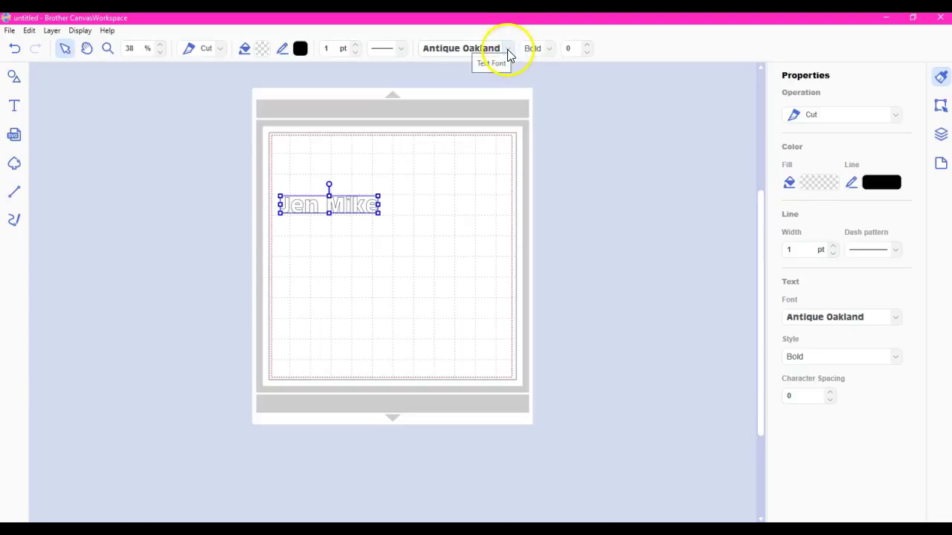
{"action": "left_click", "coordinate": [507, 49]}
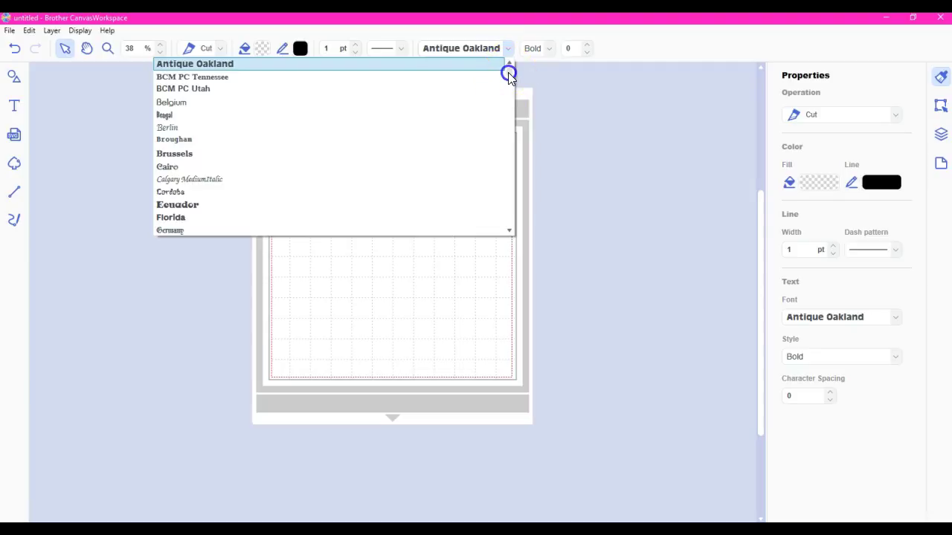
{"action": "left_click_drag", "start_coordinate": [508, 72], "coordinate": [520, 162]}
{"action": "left_click", "coordinate": [520, 162]}
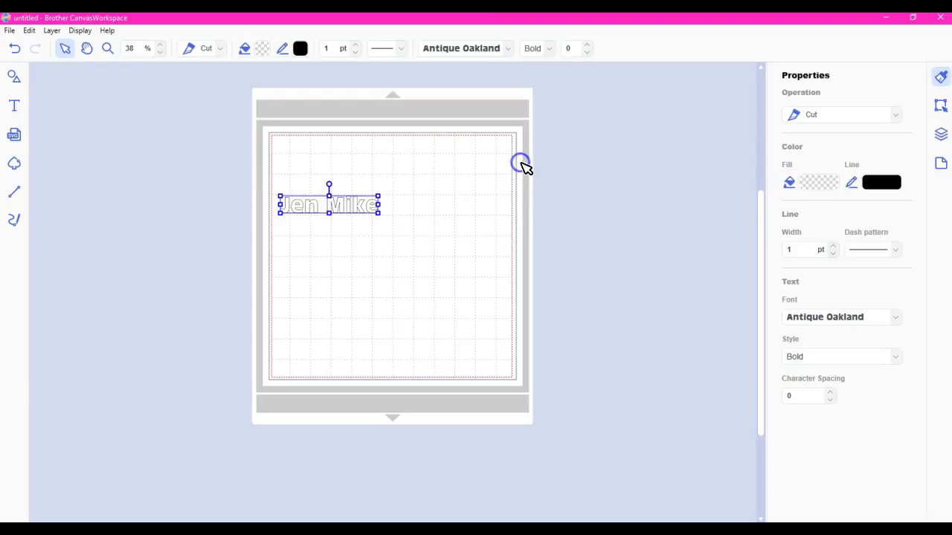
{"action": "left_click", "coordinate": [510, 49]}
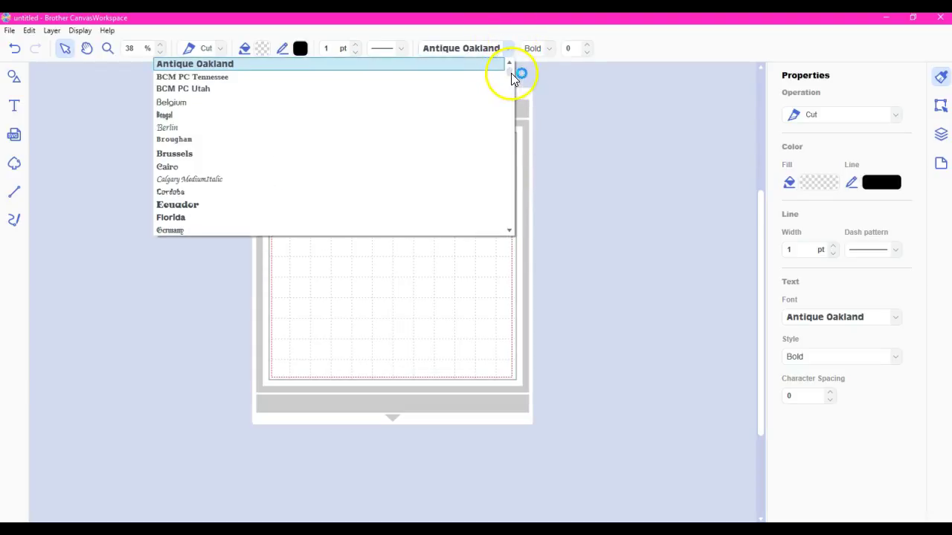
{"action": "left_click_drag", "start_coordinate": [511, 73], "coordinate": [513, 163]}
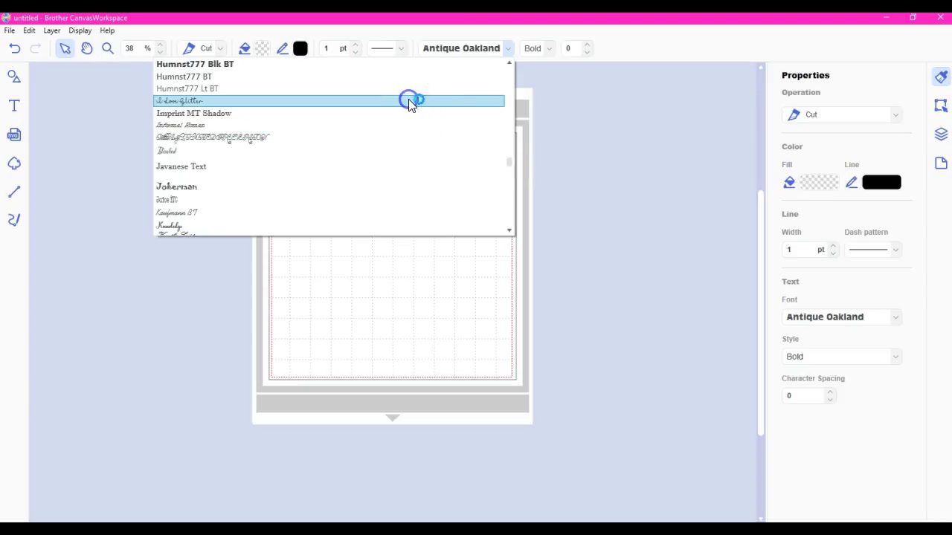
{"action": "left_click", "coordinate": [408, 102]}
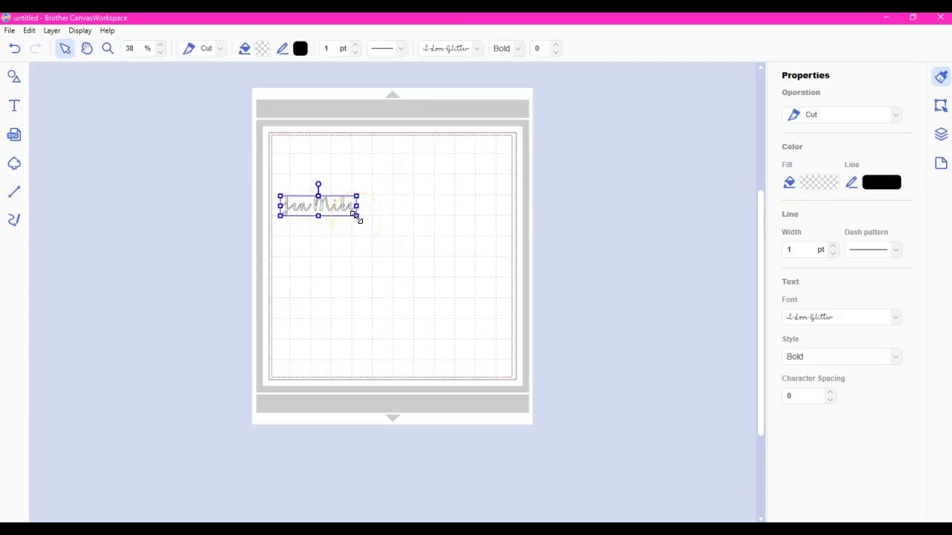
Scale the cursive names text up across the mat and set its style to Regular
{"action": "left_click_drag", "start_coordinate": [357, 215], "coordinate": [620, 285]}
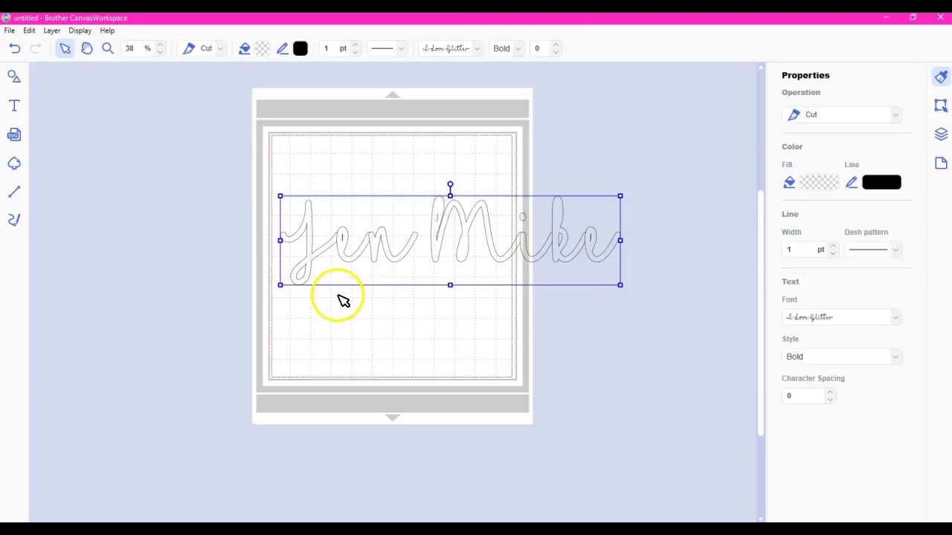
{"action": "left_click", "coordinate": [518, 50]}
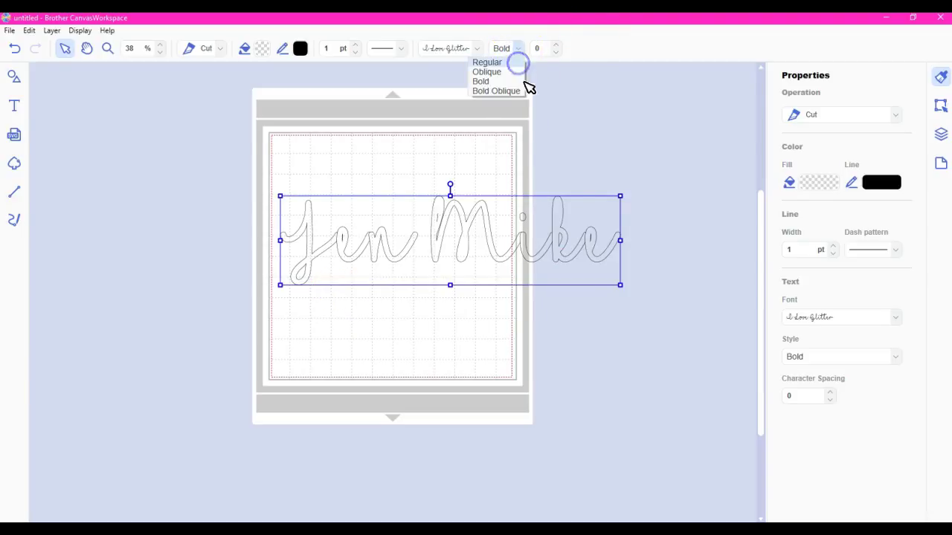
{"action": "left_click", "coordinate": [517, 63]}
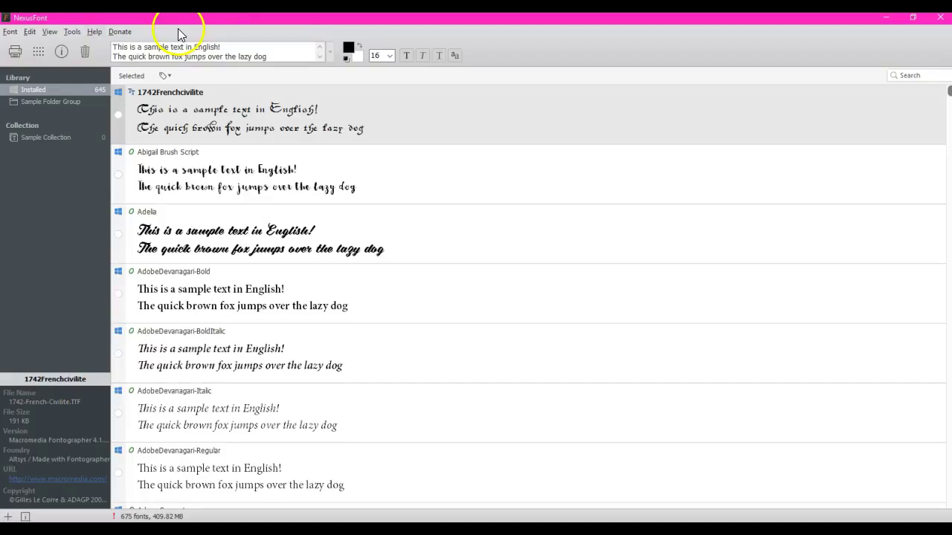
Locate I Love Glitter among NexusFont's installed fonts and view its full preview, then close it
{"action": "left_click", "coordinate": [34, 21]}
{"action": "left_click", "coordinate": [143, 78]}
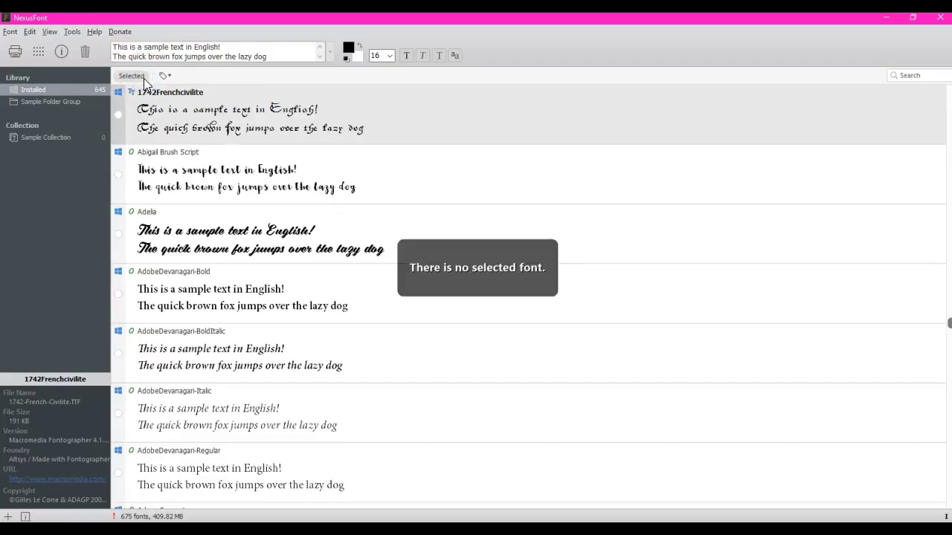
{"action": "key", "text": "i"}
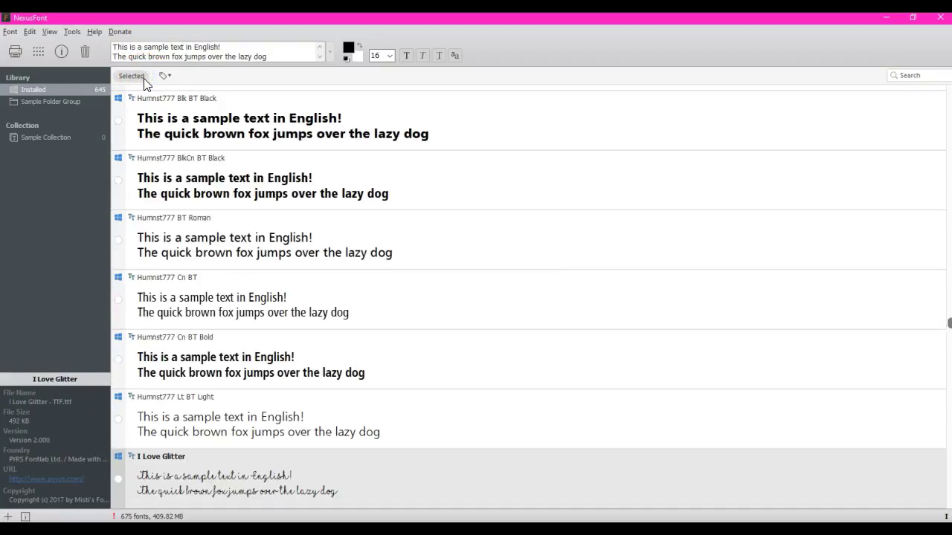
{"action": "double_click", "coordinate": [192, 478]}
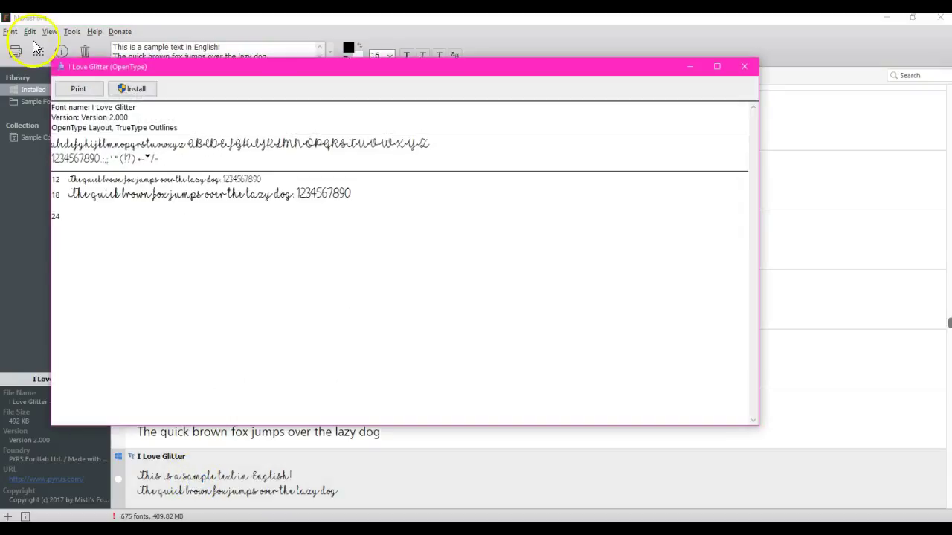
{"action": "left_click", "coordinate": [744, 67]}
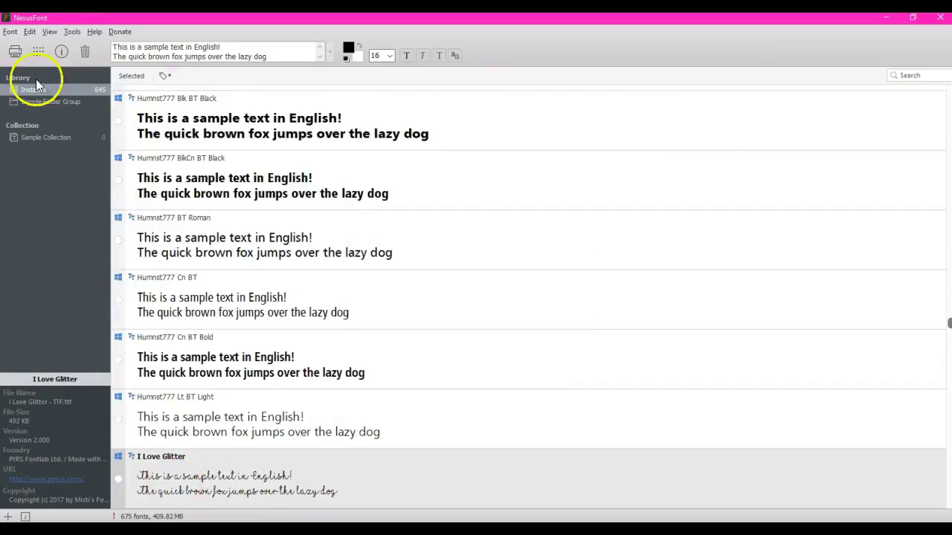
In the I Love Glitter character map, add the three-heart connector glyph to the field and copy it
{"action": "left_click", "coordinate": [39, 52]}
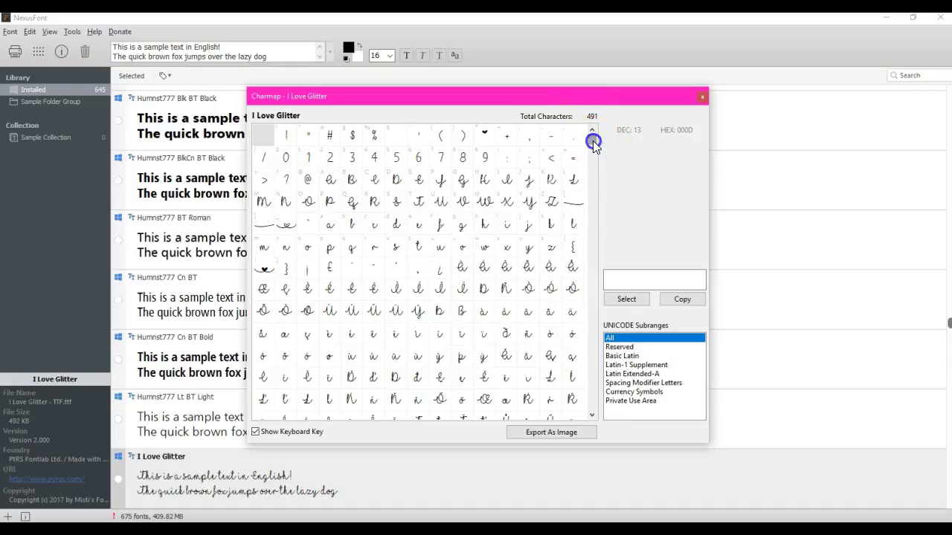
{"action": "mouse_move", "coordinate": [592, 140]}
{"action": "left_mouse_down"}
{"action": "mouse_move", "coordinate": [600, 227]}
{"action": "mouse_move", "coordinate": [590, 143]}
{"action": "left_mouse_up"}
{"action": "left_click_drag", "start_coordinate": [593, 142], "coordinate": [595, 240]}
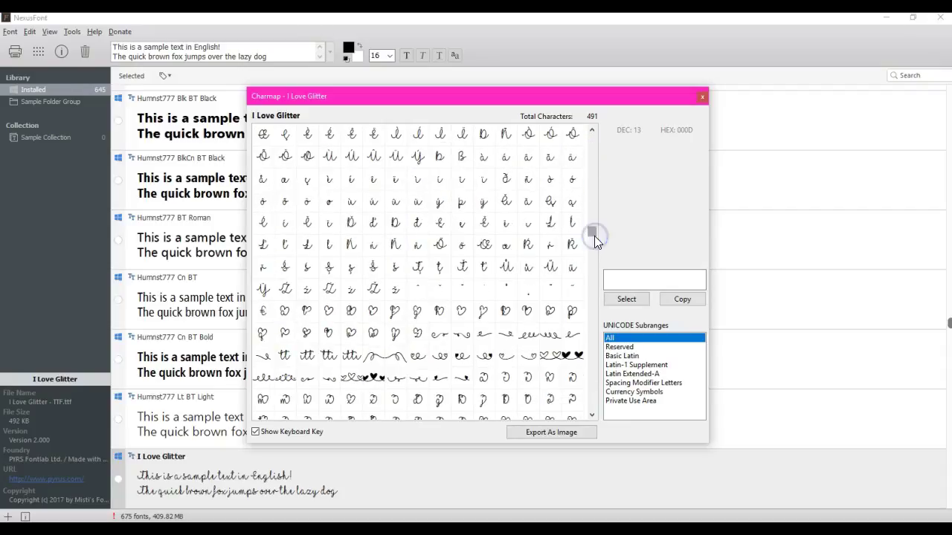
{"action": "left_click", "coordinate": [376, 380]}
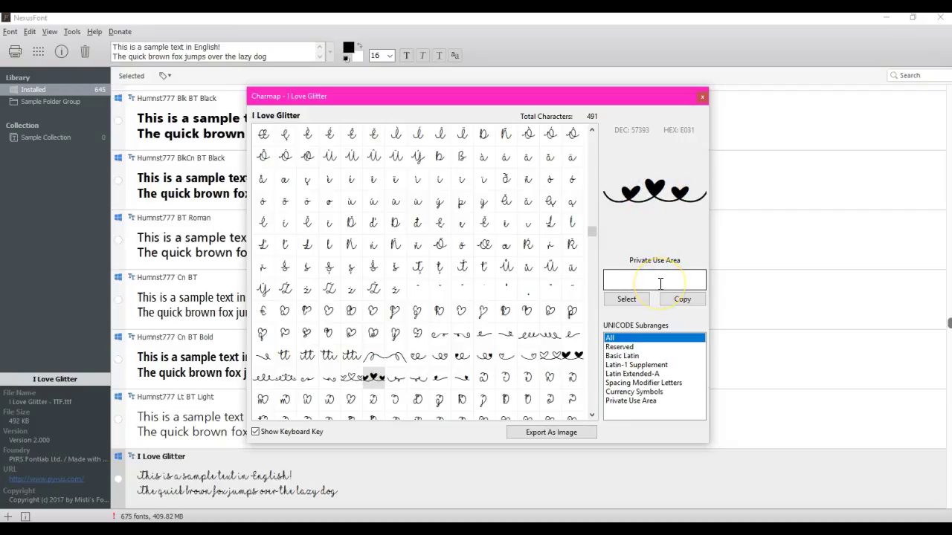
{"action": "left_click", "coordinate": [655, 189]}
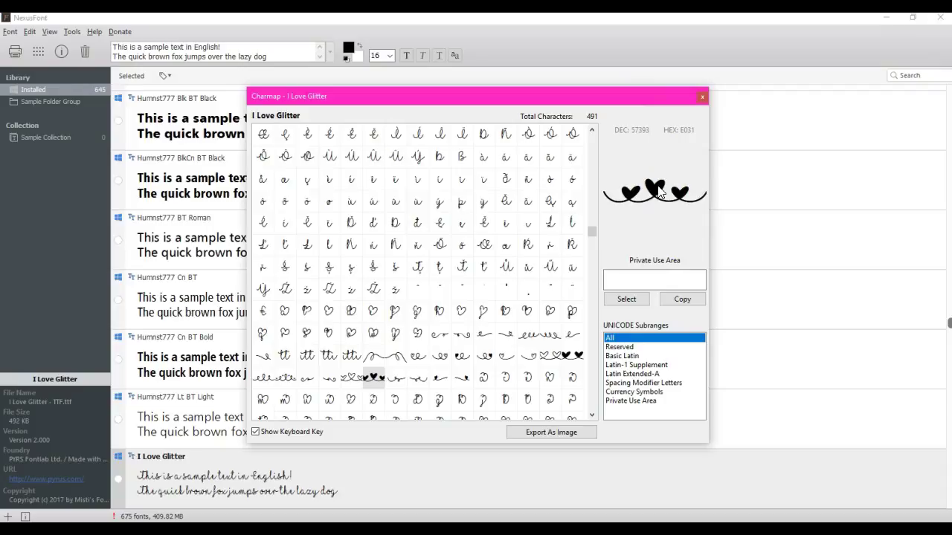
{"action": "left_click", "coordinate": [627, 301]}
{"action": "left_click", "coordinate": [627, 301]}
{"action": "left_click", "coordinate": [677, 302]}
{"action": "left_click", "coordinate": [677, 302]}
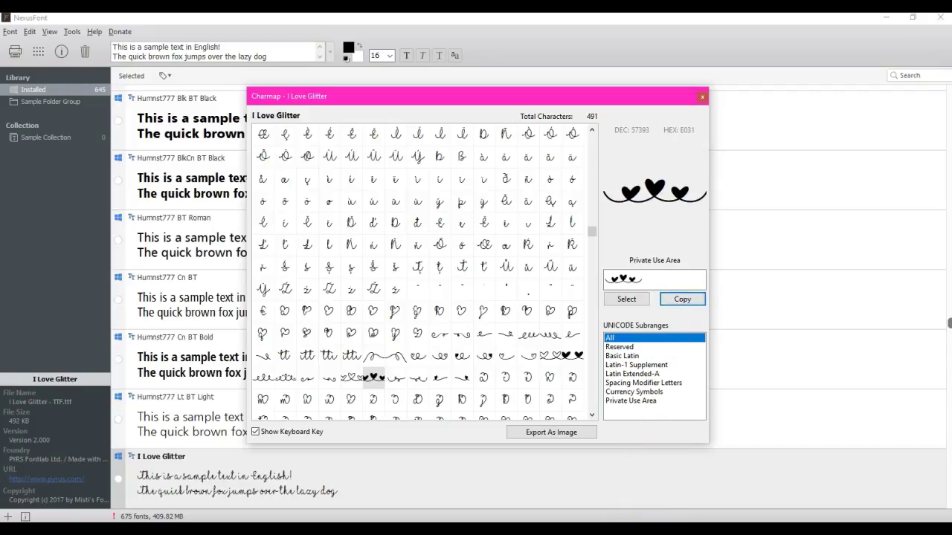
Edit the names text in CanvasWorkspace with the caret placed right after the first name
{"action": "left_click", "coordinate": [637, 486]}
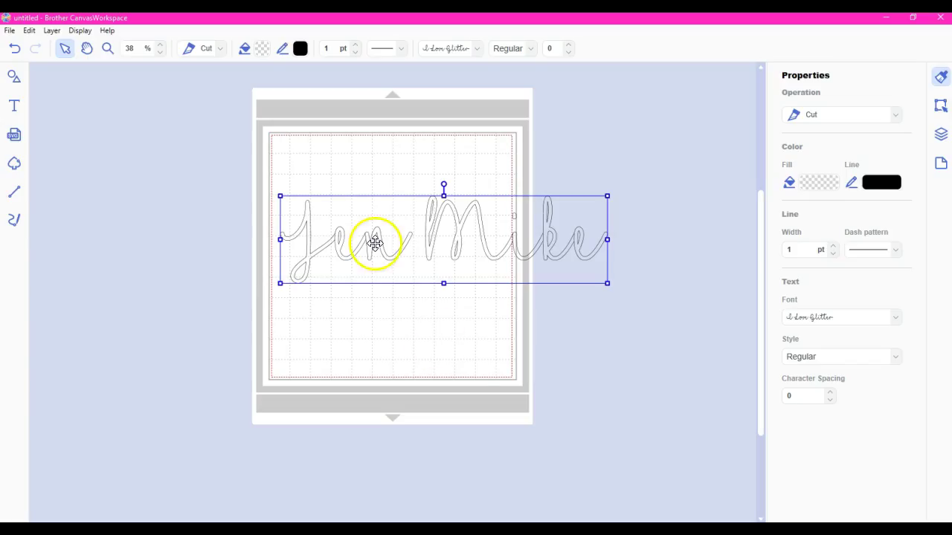
{"action": "left_click", "coordinate": [11, 105]}
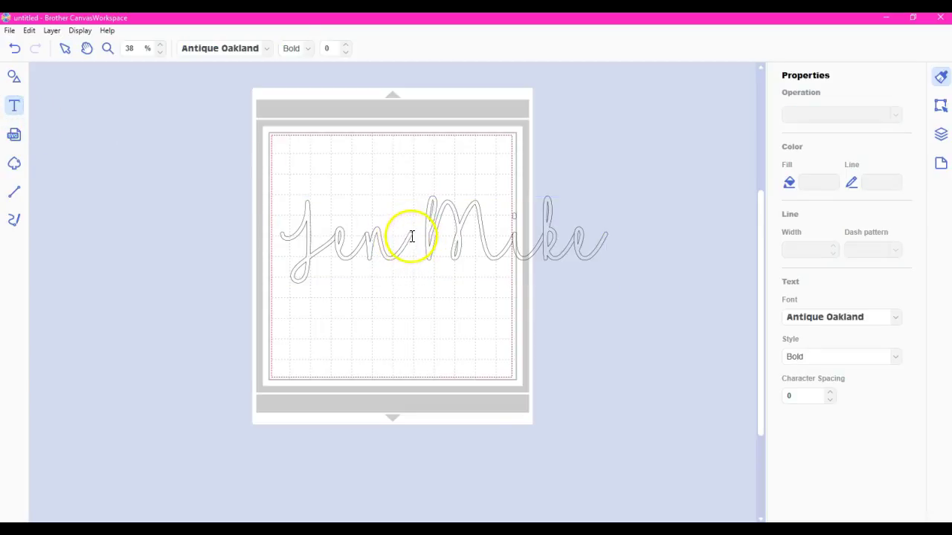
{"action": "left_click", "coordinate": [411, 237]}
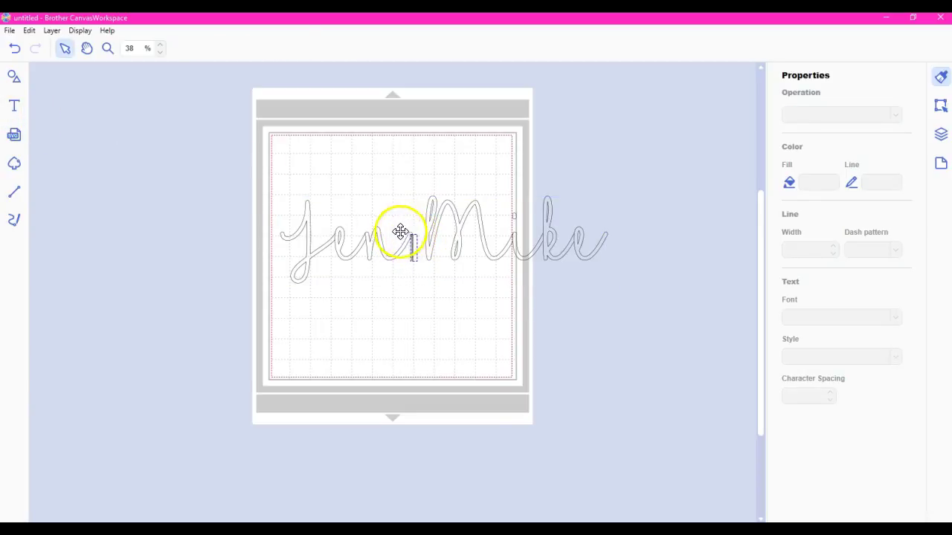
{"action": "left_click", "coordinate": [402, 231]}
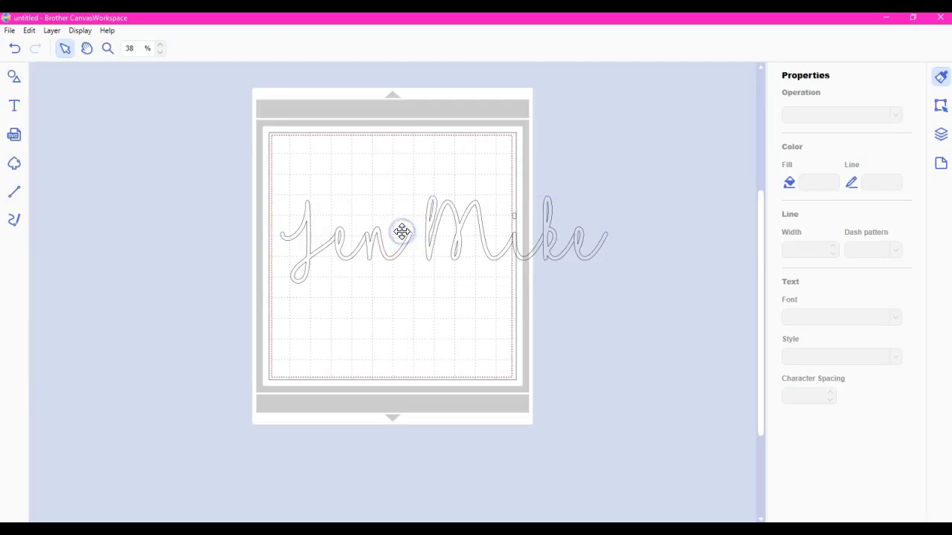
{"action": "left_click", "coordinate": [408, 236]}
{"action": "double_click", "coordinate": [407, 236]}
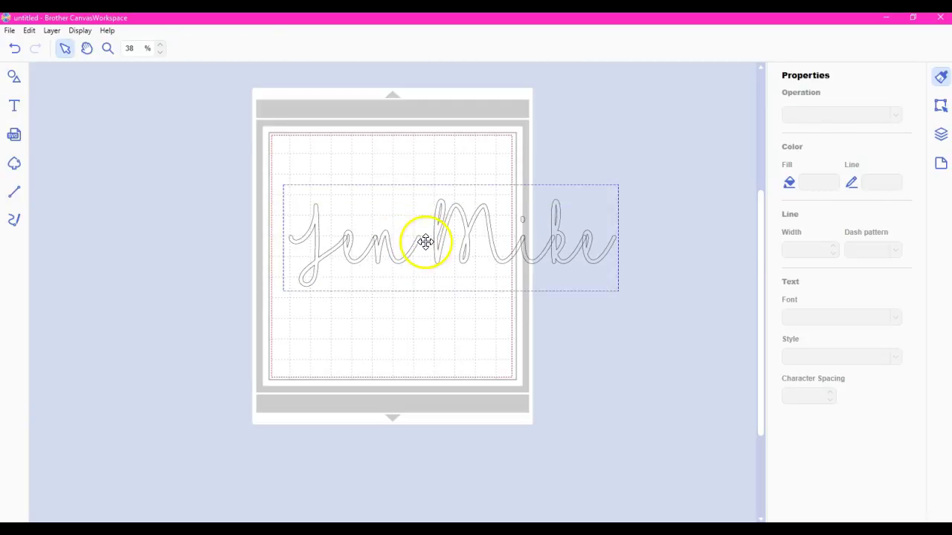
{"action": "key", "text": "Right"}
{"action": "key", "text": "Right"}
{"action": "key", "text": "Right"}
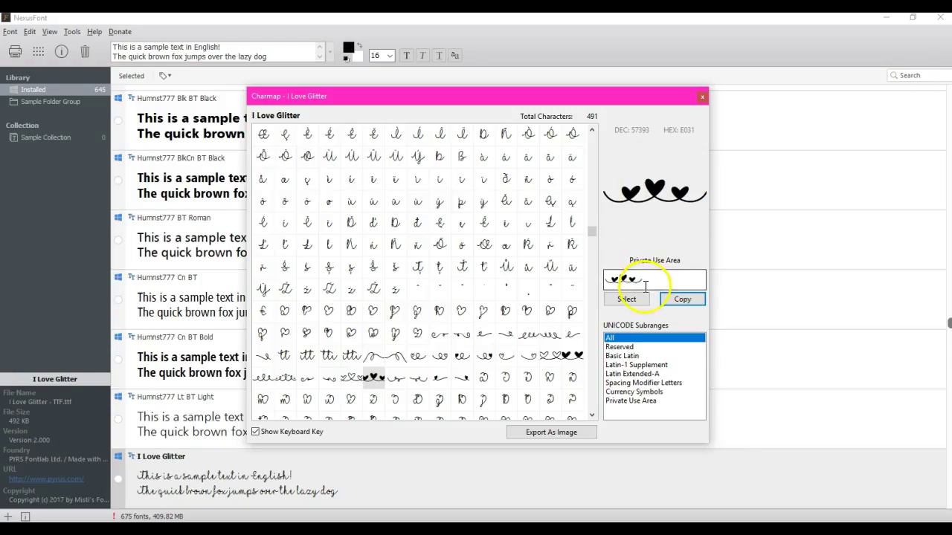
Select the heart glyphs in the character field and copy them from the right-click menu
{"action": "left_click_drag", "start_coordinate": [655, 278], "coordinate": [608, 278]}
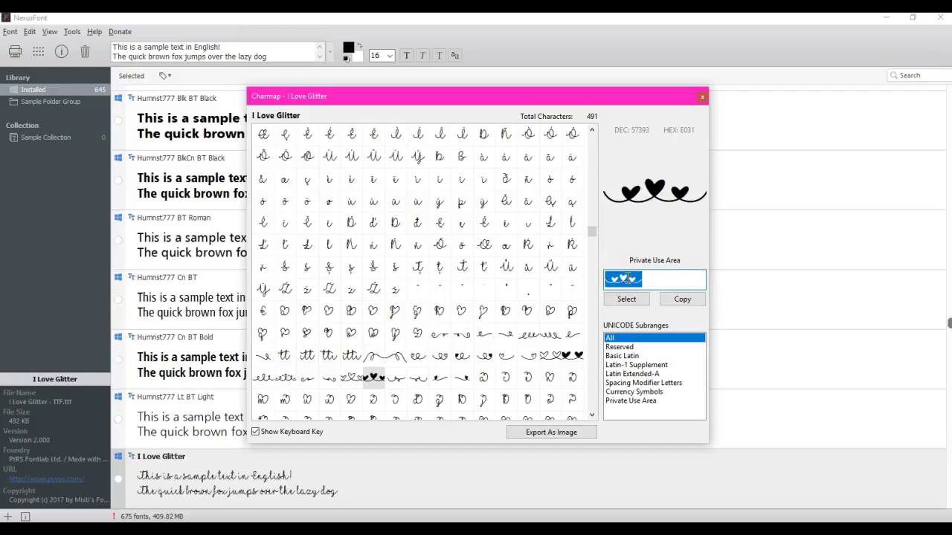
{"action": "right_click", "coordinate": [628, 279]}
{"action": "left_click", "coordinate": [596, 320]}
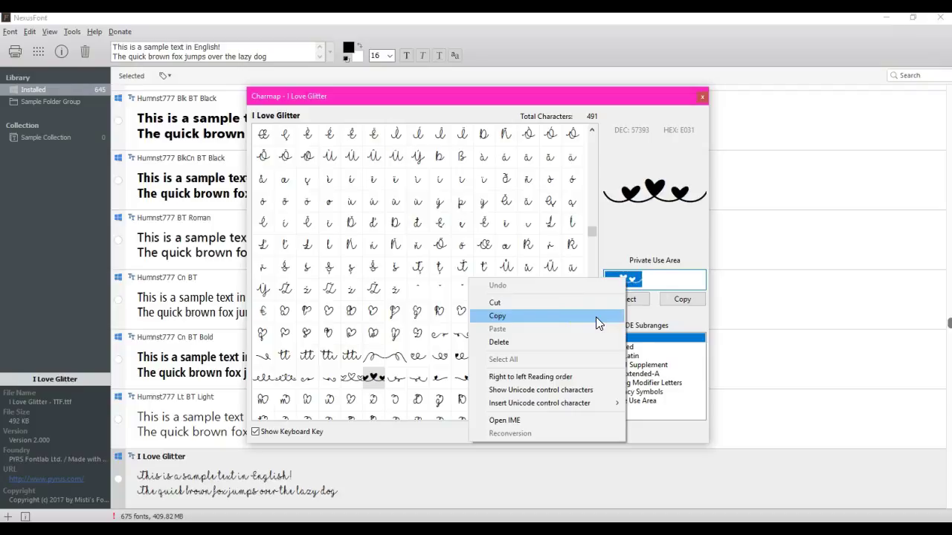
{"action": "left_click", "coordinate": [596, 317]}
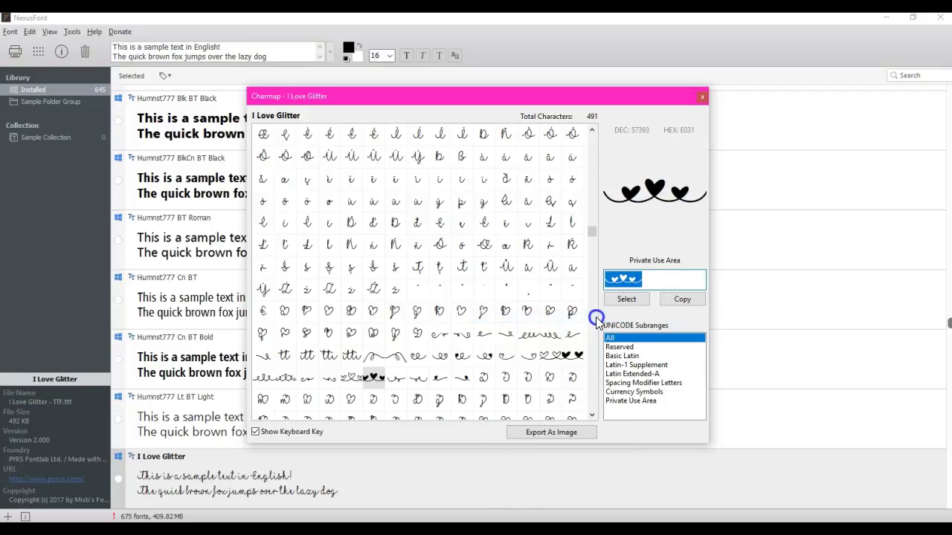
Paste the three hearts between the names, remove the extra space, and centre the text on the mat
{"action": "key", "text": "alt+Tab"}
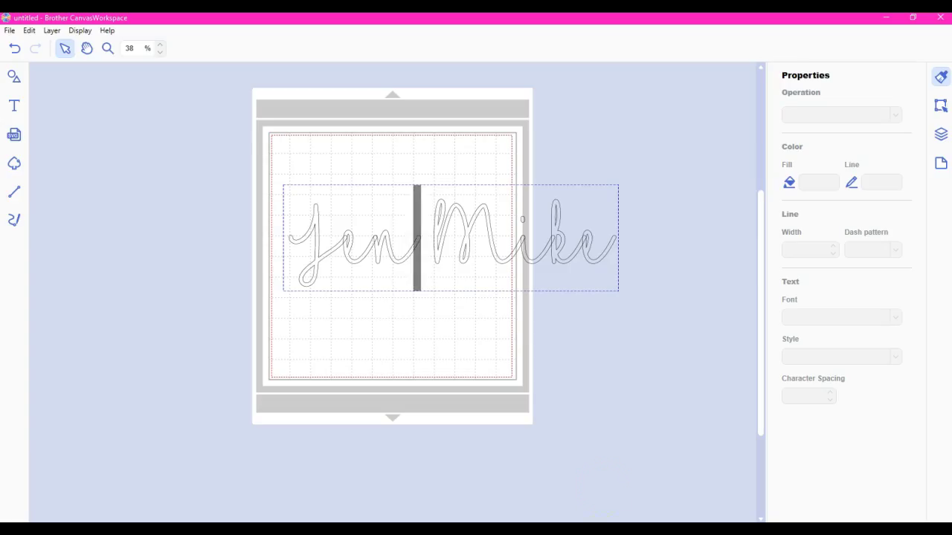
{"action": "left_click", "coordinate": [371, 251]}
{"action": "key", "text": "ctrl+v"}
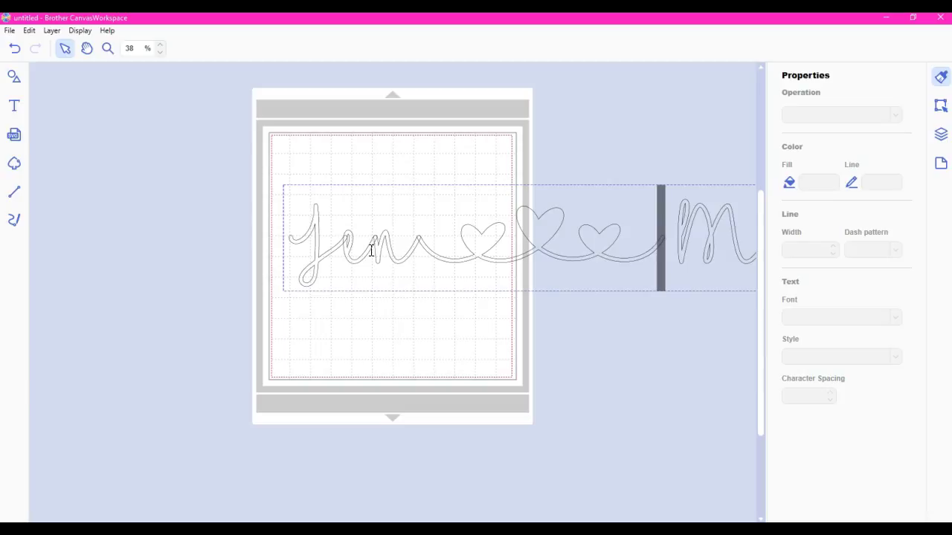
{"action": "key", "text": "Right"}
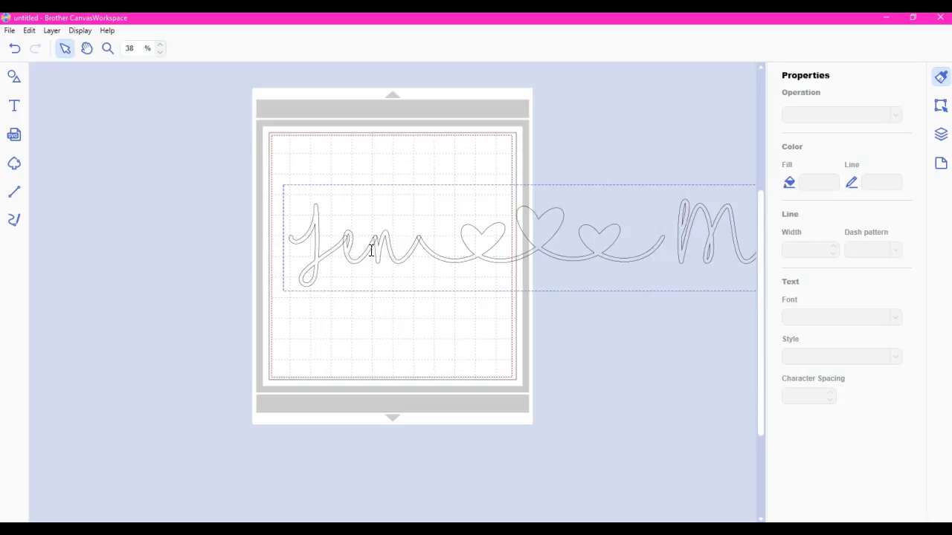
{"action": "key", "text": "BackSpace"}
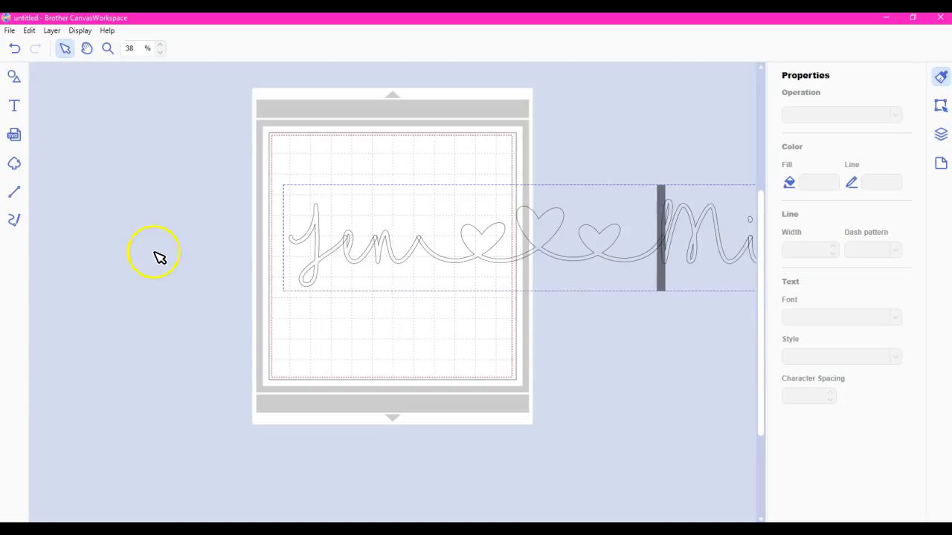
{"action": "left_click", "coordinate": [278, 333]}
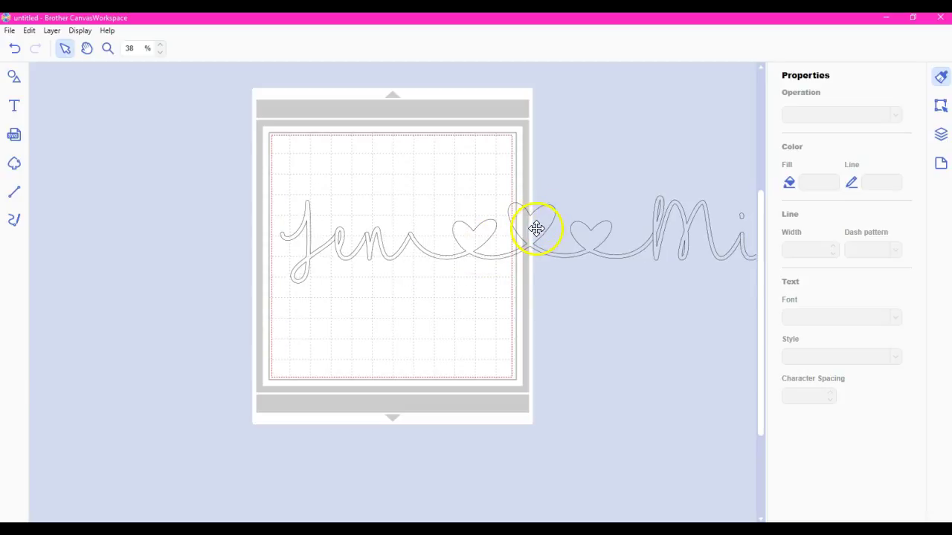
{"action": "left_click_drag", "start_coordinate": [536, 228], "coordinate": [420, 241]}
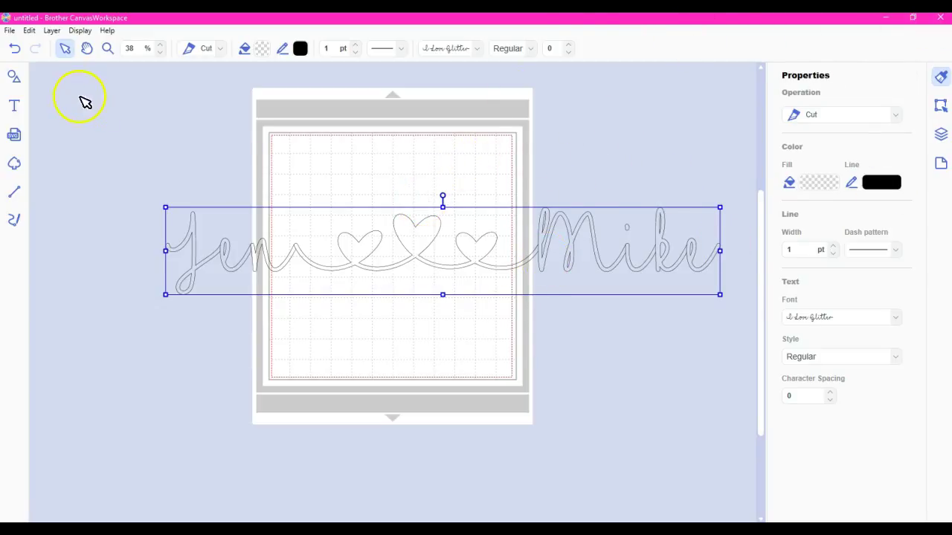
Weld the names and hearts into one shape with Edit > Process Overlap > Weld
{"action": "left_click", "coordinate": [29, 30]}
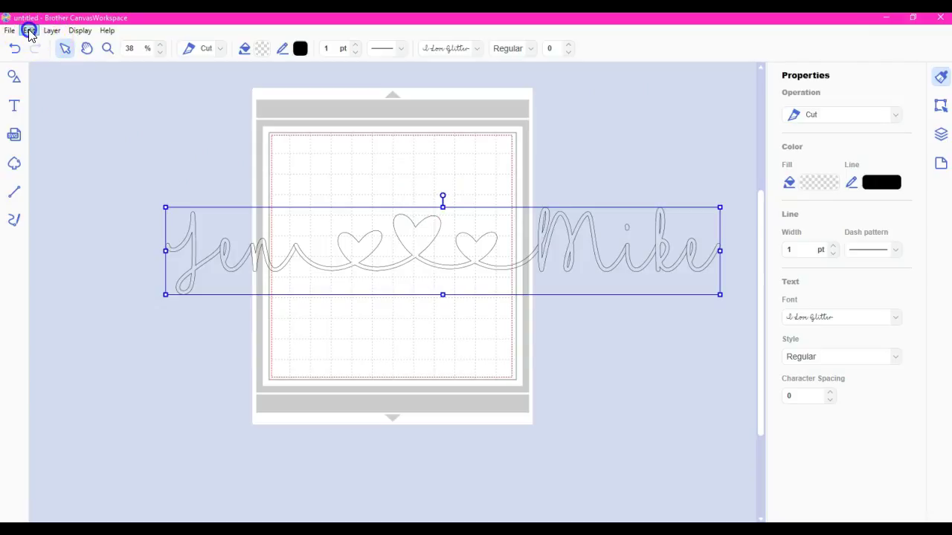
{"action": "left_click", "coordinate": [74, 202]}
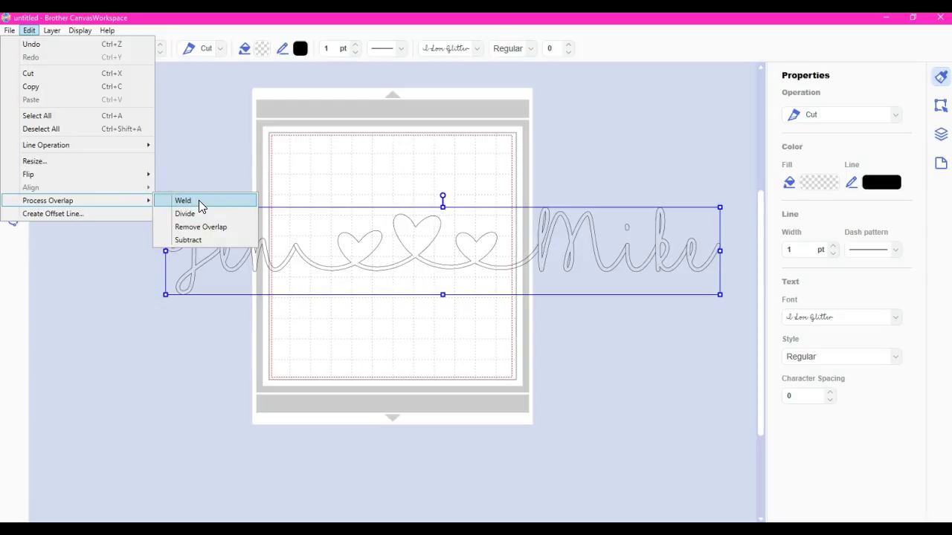
{"action": "left_click", "coordinate": [196, 202]}
{"action": "left_click", "coordinate": [372, 324]}
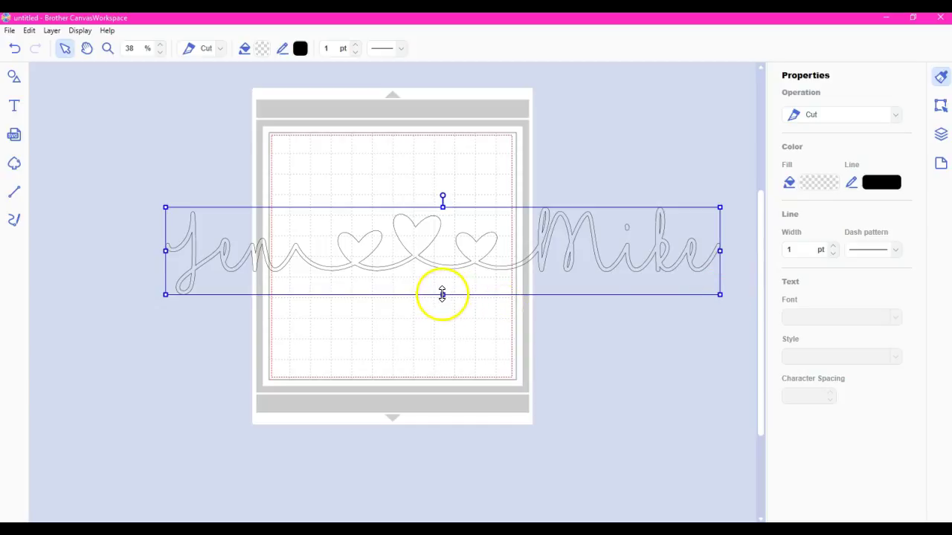
Stretch the welded design taller from its bottom-centre handle, ease it back slightly, and deselect
{"action": "left_click_drag", "start_coordinate": [442, 294], "coordinate": [443, 375]}
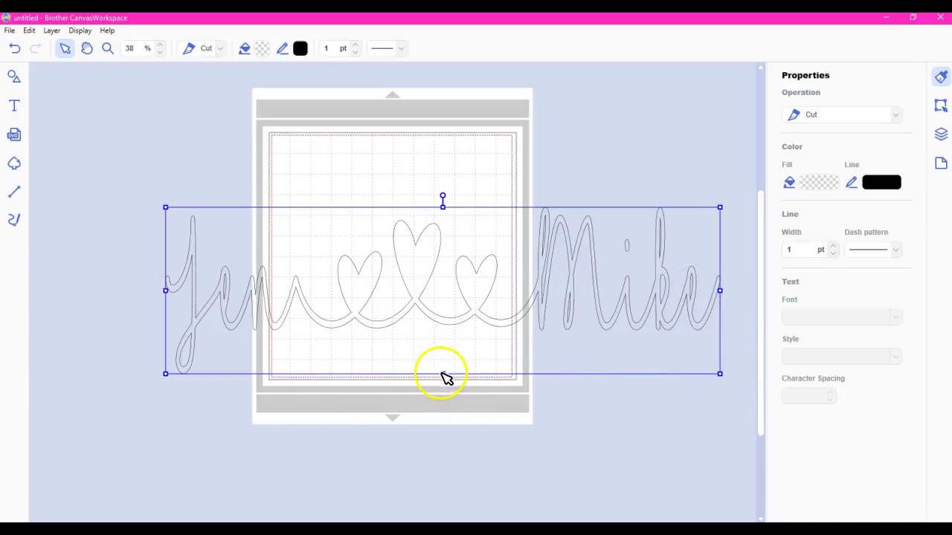
{"action": "left_click_drag", "start_coordinate": [444, 374], "coordinate": [446, 340]}
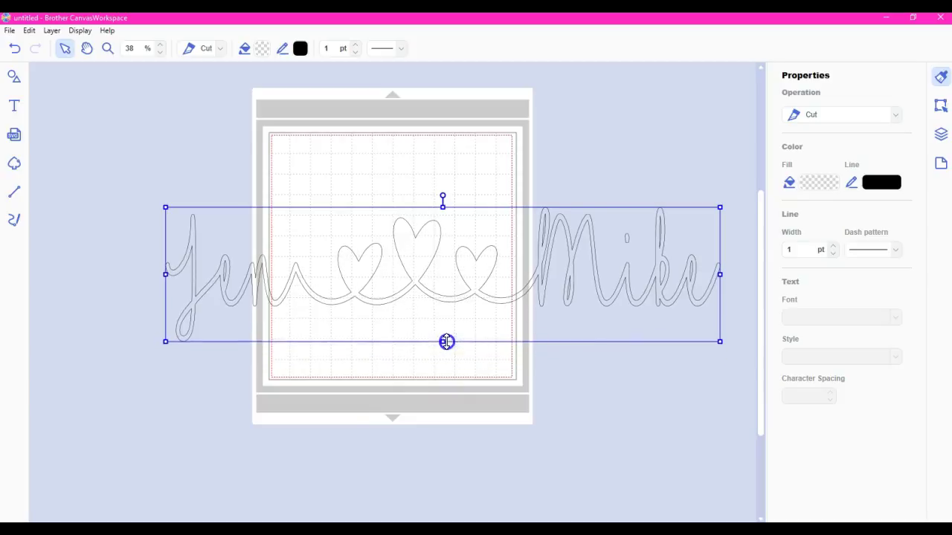
{"action": "left_click", "coordinate": [449, 345]}
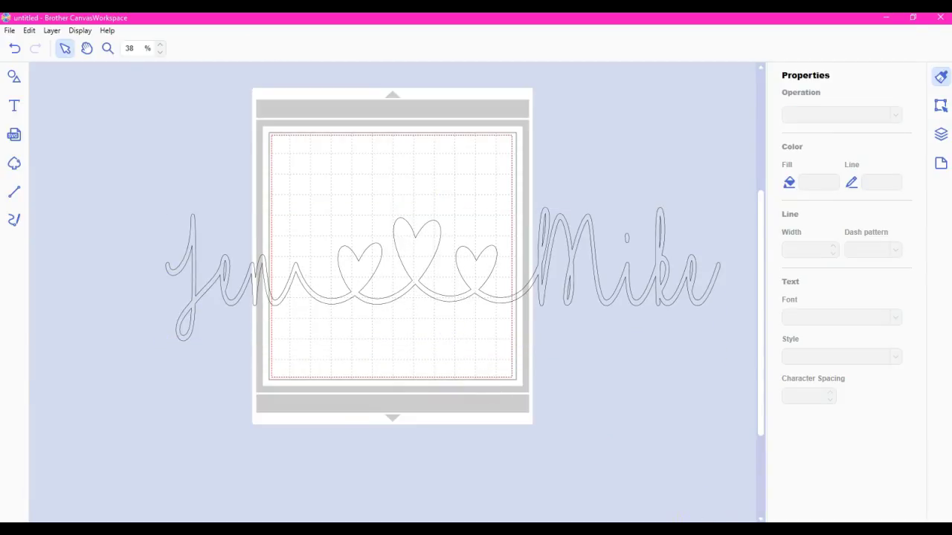
Return to NexusFont's I Love Glitter character map with the three-heart connector glyph
{"action": "left_click", "coordinate": [703, 521]}
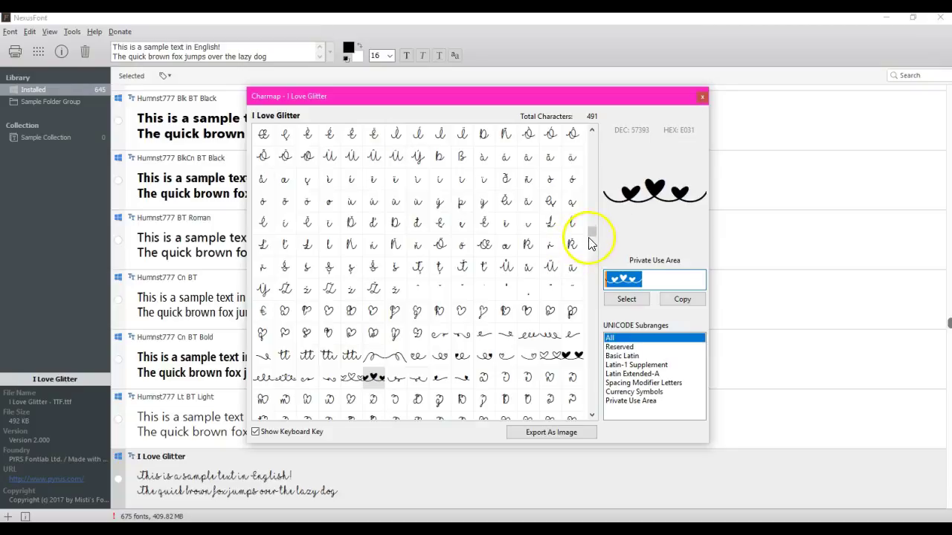
Scroll the I Love Glitter glyph grid and pick the two-heart connector glyph
{"action": "mouse_move", "coordinate": [593, 231]}
{"action": "left_mouse_down"}
{"action": "mouse_move", "coordinate": [592, 405]}
{"action": "mouse_move", "coordinate": [597, 106]}
{"action": "left_mouse_up"}
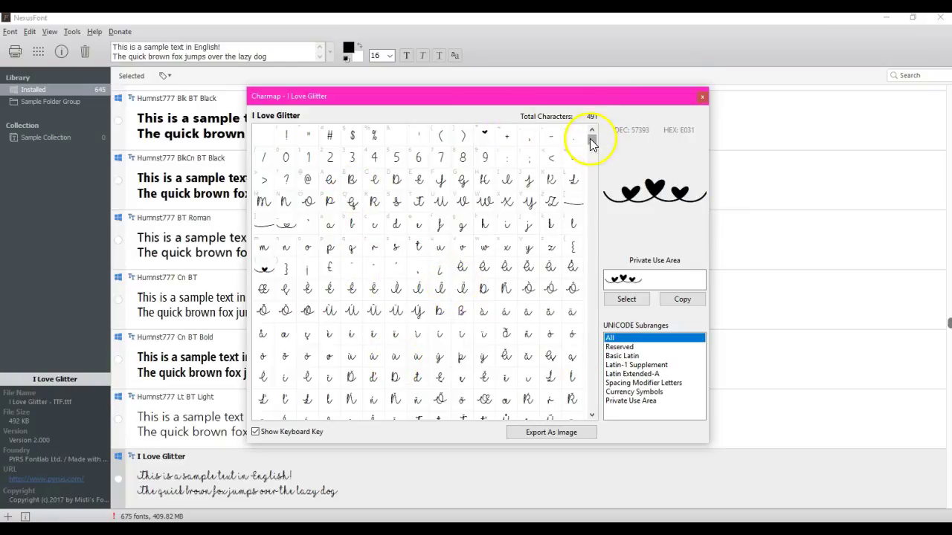
{"action": "left_click_drag", "start_coordinate": [589, 138], "coordinate": [591, 246]}
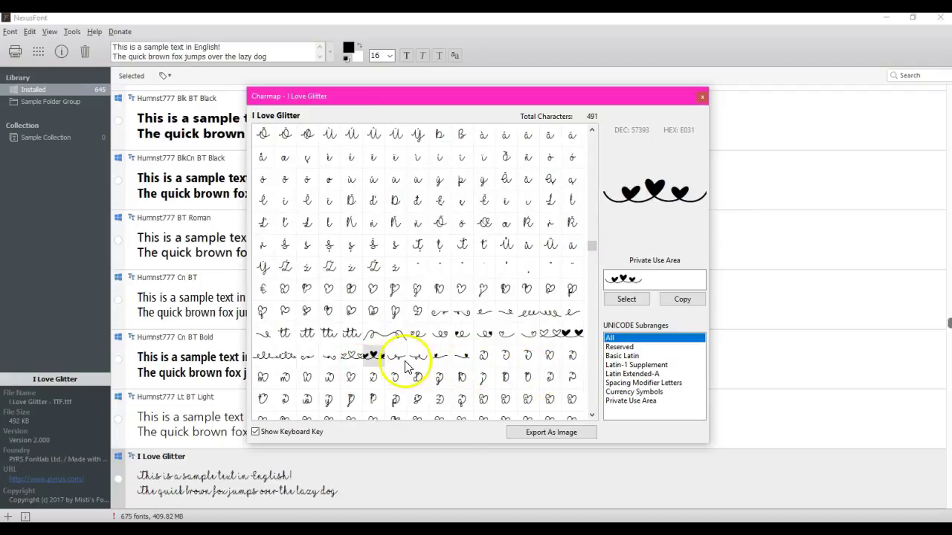
{"action": "left_click", "coordinate": [572, 333]}
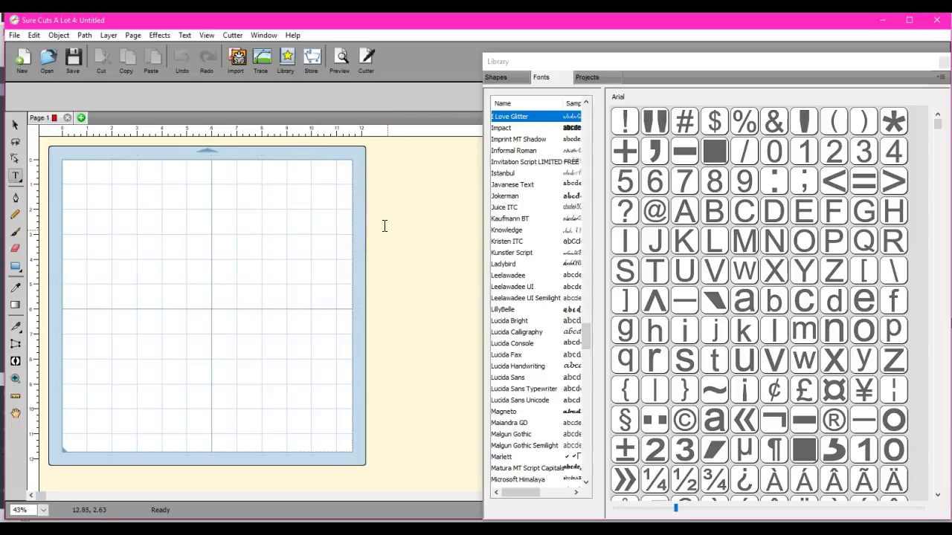
Type Jen in the I Love Glitter font, then scroll the glyph grid to the heart connectors
{"action": "type", "text": "Jen"}
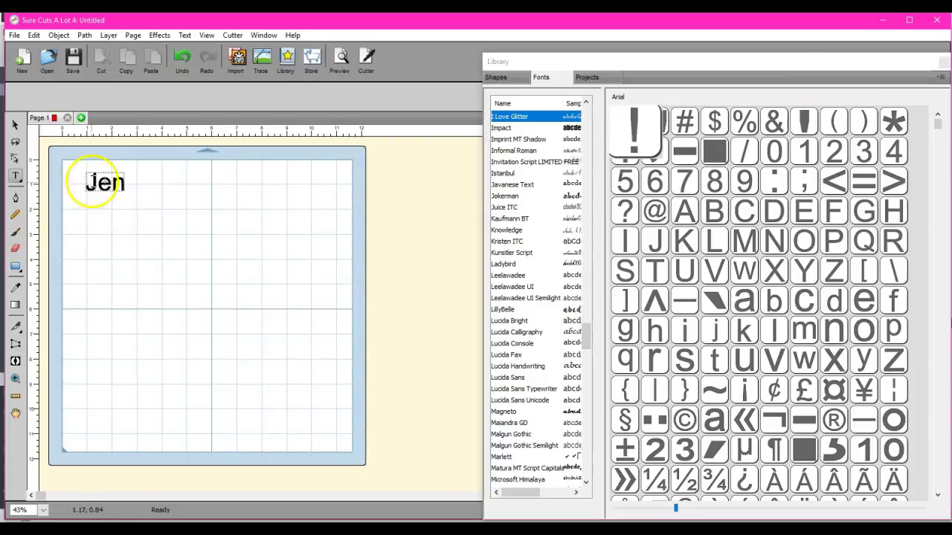
{"action": "left_click_drag", "start_coordinate": [123, 181], "coordinate": [84, 183]}
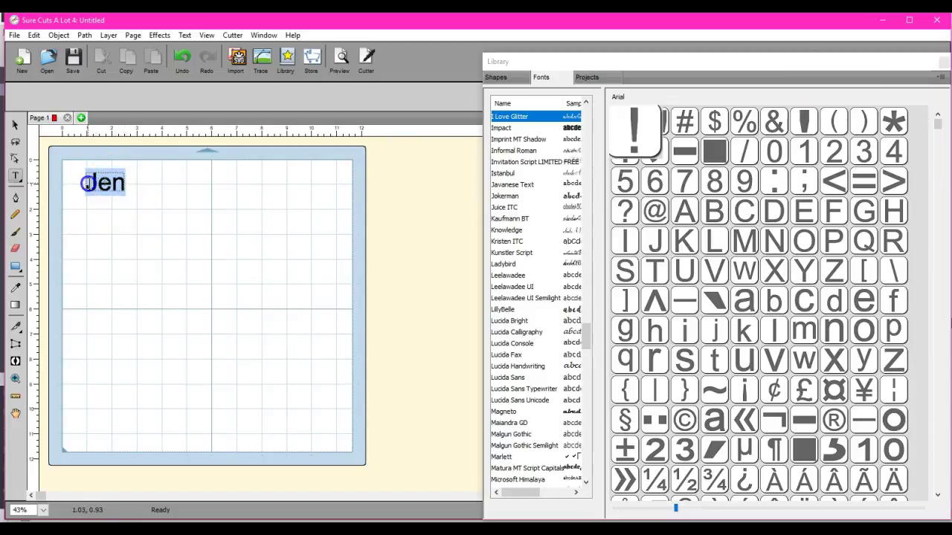
{"action": "left_click", "coordinate": [537, 119]}
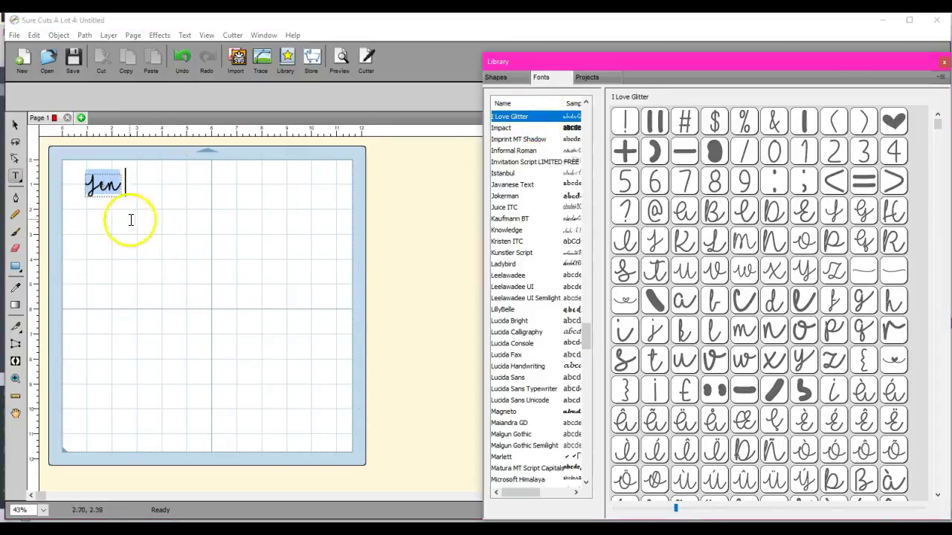
{"action": "left_click", "coordinate": [119, 189]}
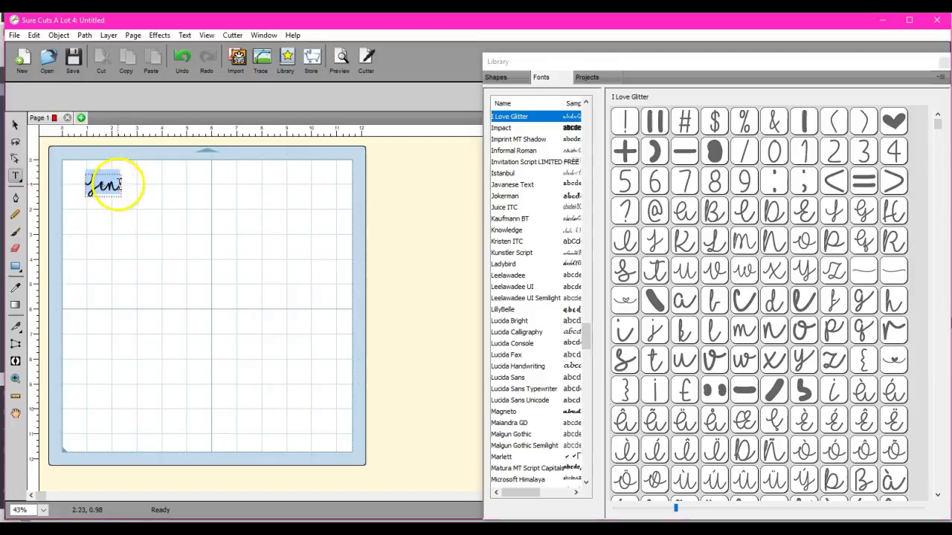
{"action": "left_click", "coordinate": [119, 184]}
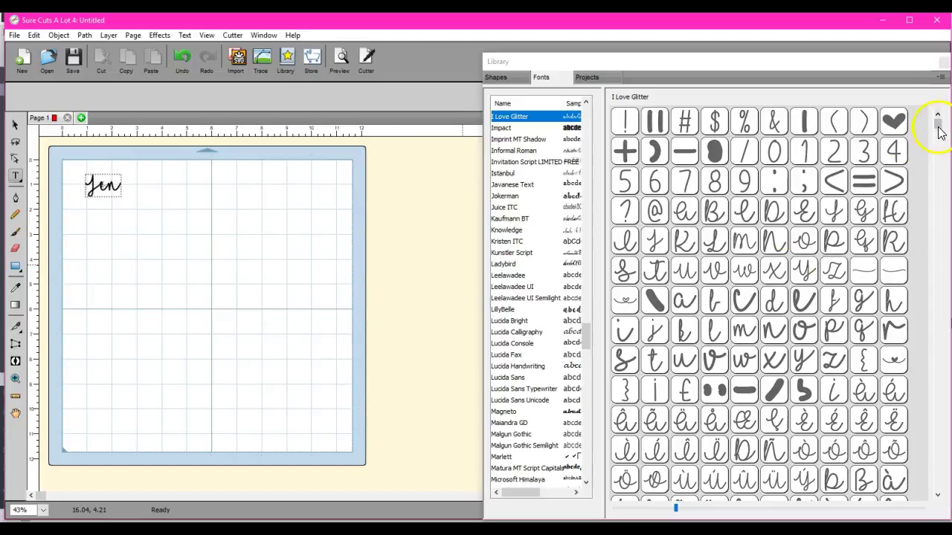
{"action": "left_click_drag", "start_coordinate": [938, 130], "coordinate": [938, 329]}
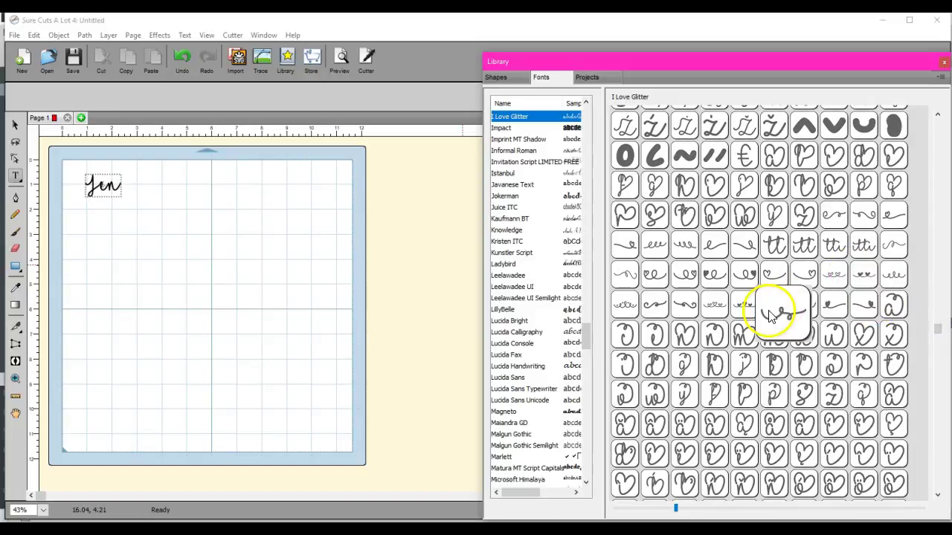
Insert the three-heart connector after Jen and type Mike
{"action": "double_click", "coordinate": [743, 315]}
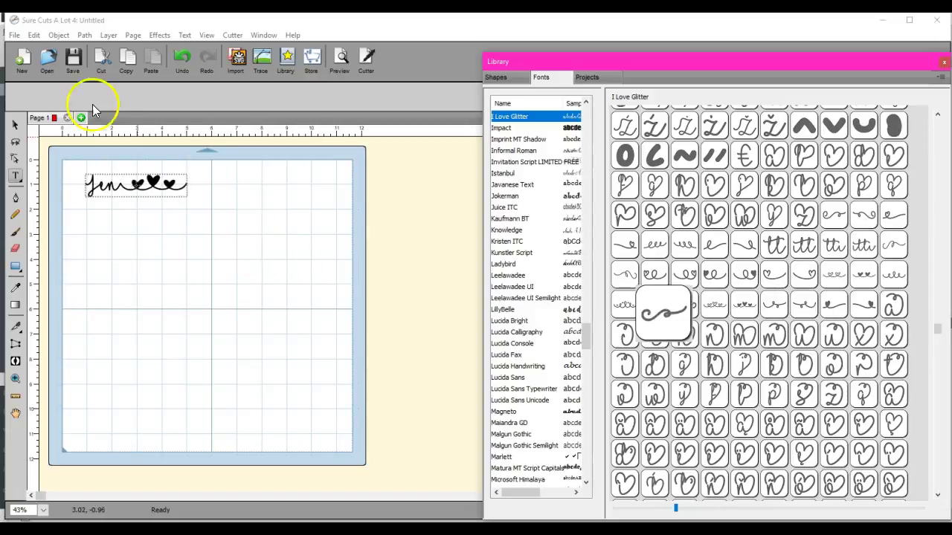
{"action": "left_click", "coordinate": [187, 186]}
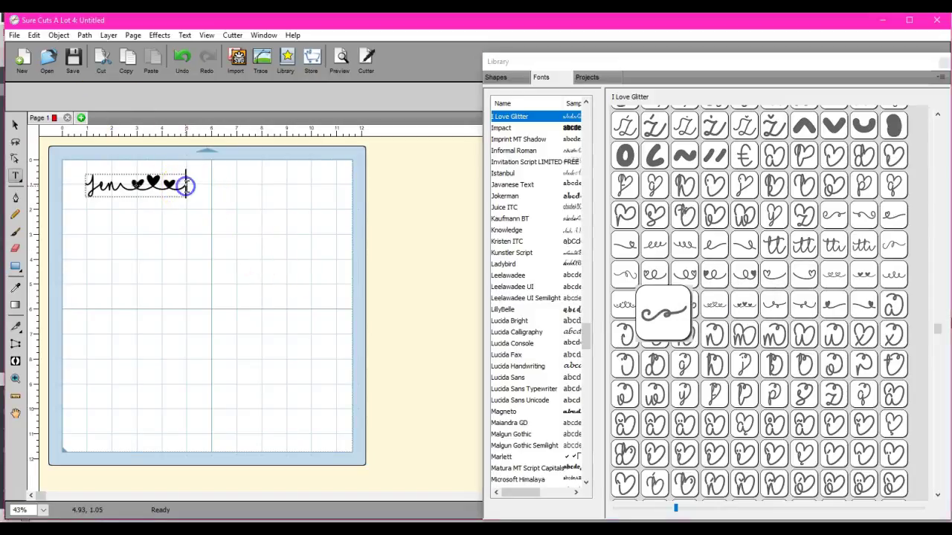
{"action": "type", "text": "Mike"}
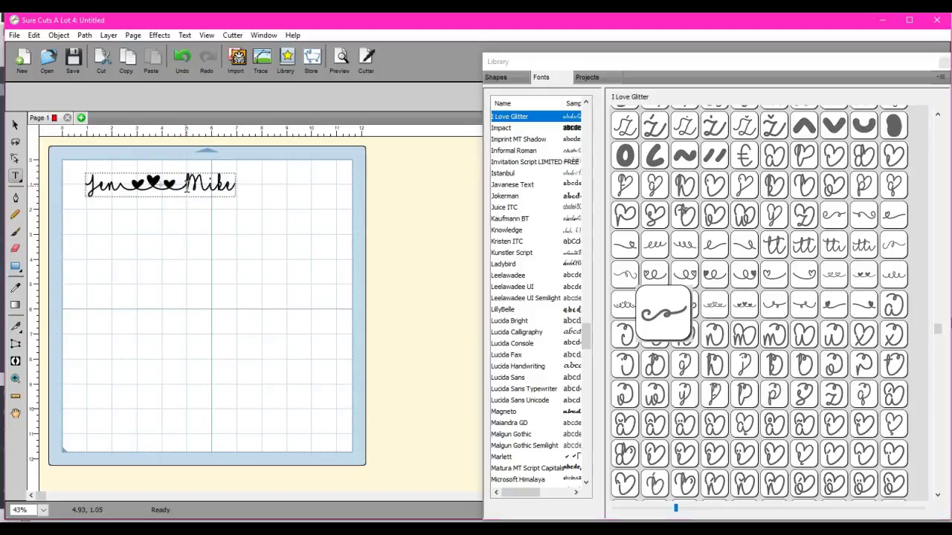
Union the letters and hearts into one shape and enlarge it across the mat
{"action": "left_click", "coordinate": [14, 126]}
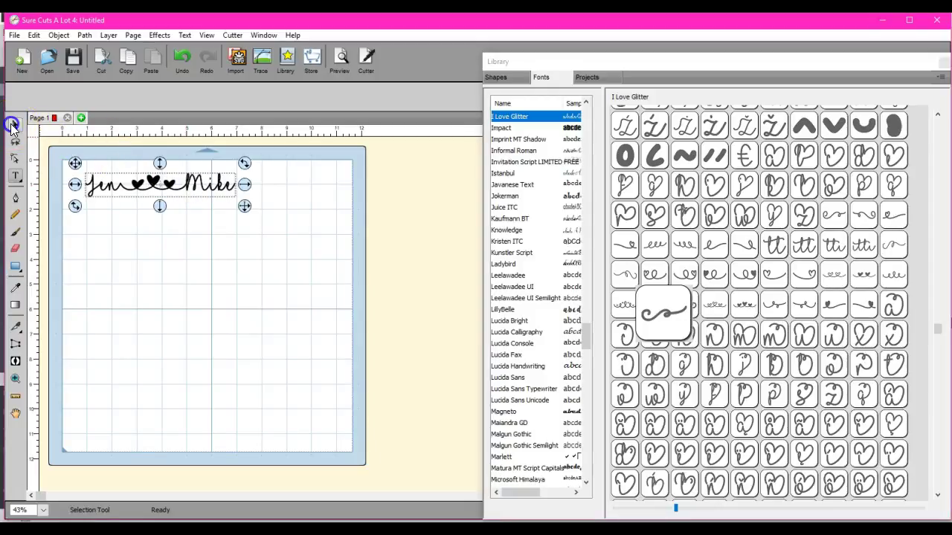
{"action": "left_click", "coordinate": [83, 35]}
{"action": "left_click", "coordinate": [80, 47]}
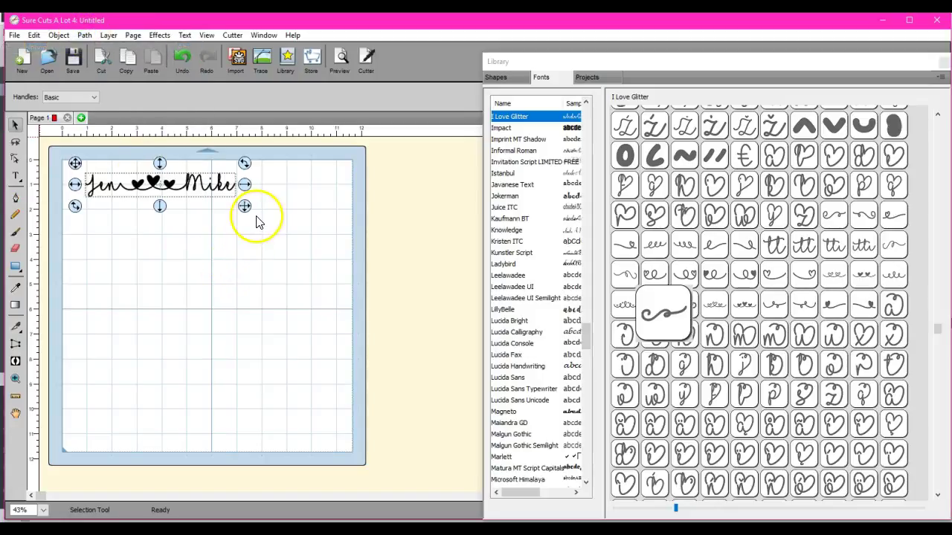
{"action": "left_click_drag", "start_coordinate": [246, 208], "coordinate": [336, 261]}
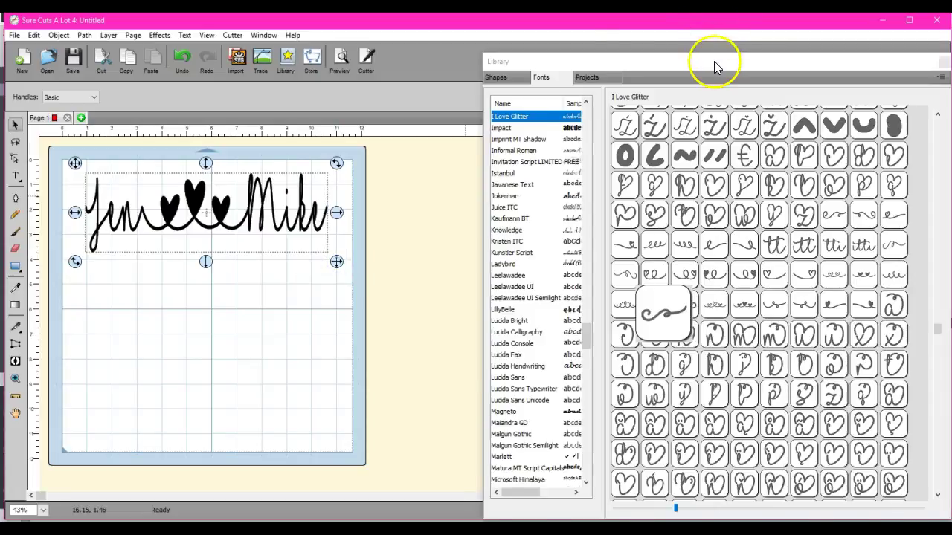
{"action": "left_click_drag", "start_coordinate": [714, 67], "coordinate": [684, 340]}
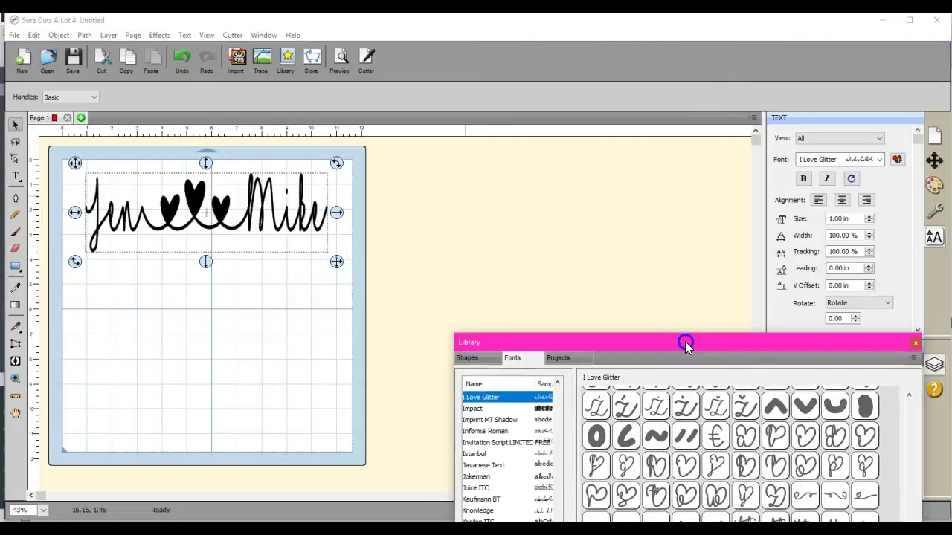
Apply a Shadow (Rounded) style of 0.010 in to the design and preview its cut lines
{"action": "left_click", "coordinate": [935, 212]}
{"action": "left_click", "coordinate": [890, 144]}
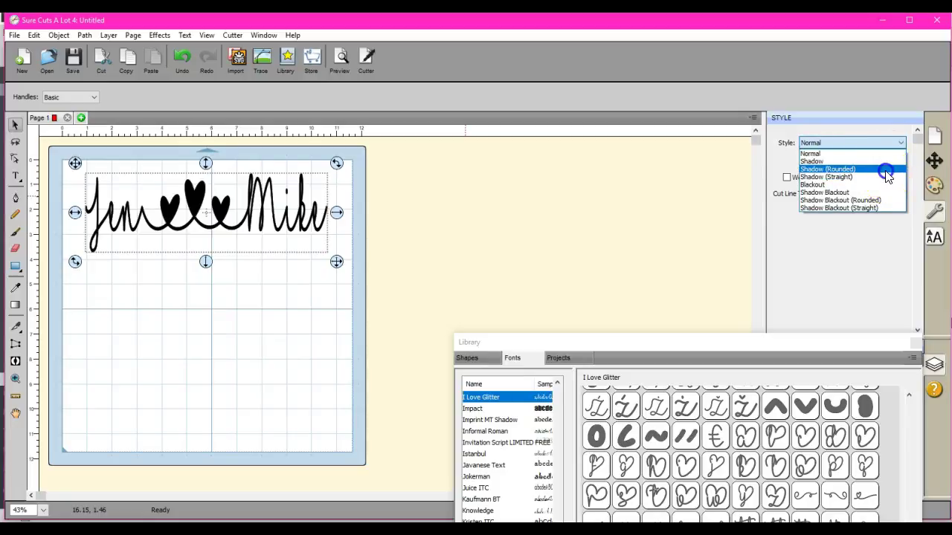
{"action": "left_click", "coordinate": [887, 172]}
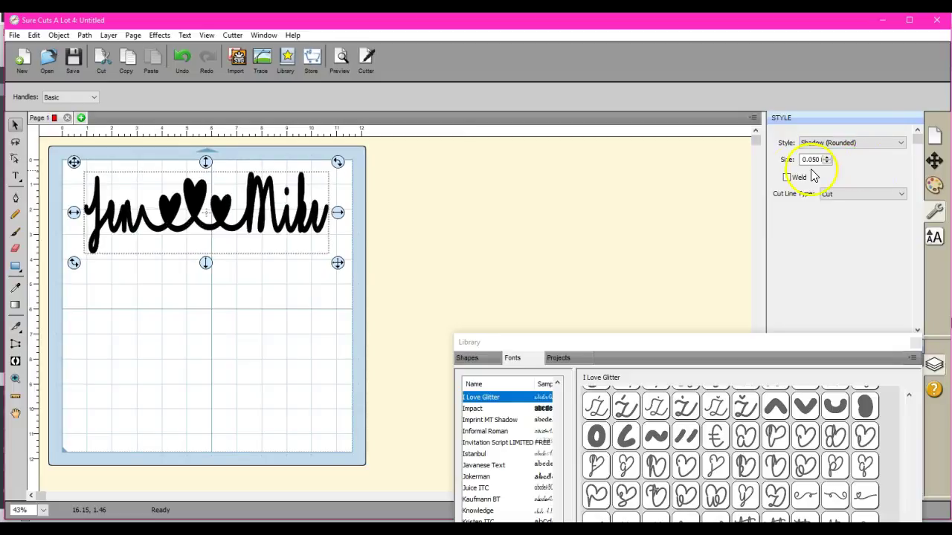
{"action": "double_click", "coordinate": [817, 159]}
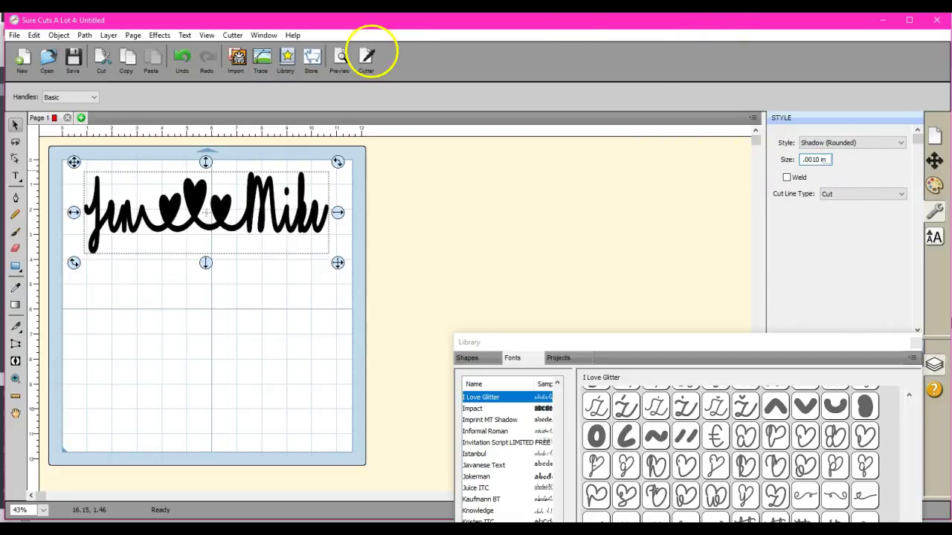
{"action": "double_click", "coordinate": [812, 159]}
{"action": "type", "text": ".00"}
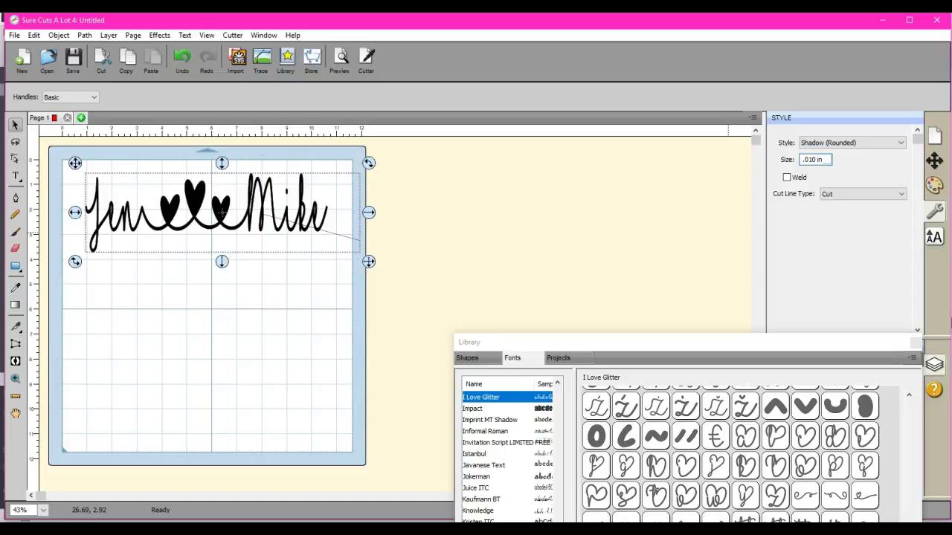
{"action": "key", "text": "Return"}
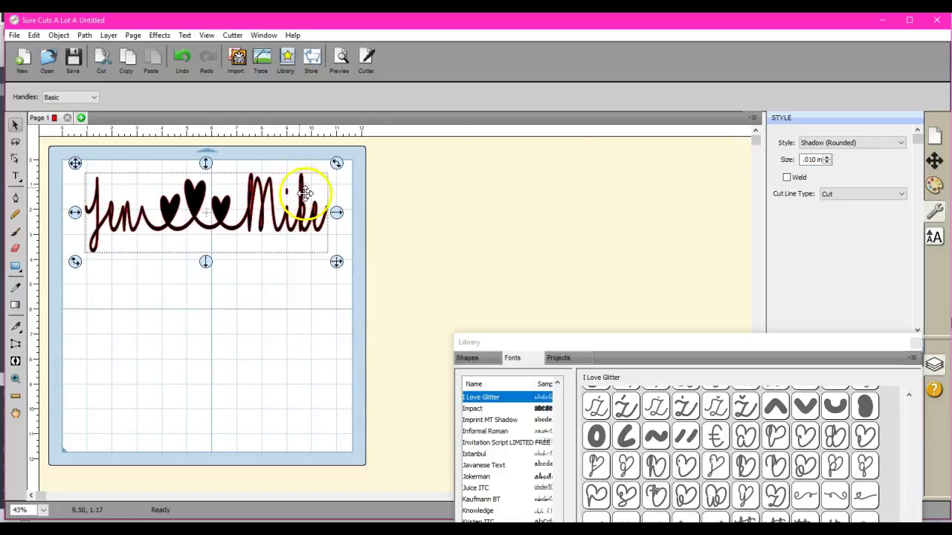
{"action": "left_click", "coordinate": [340, 61]}
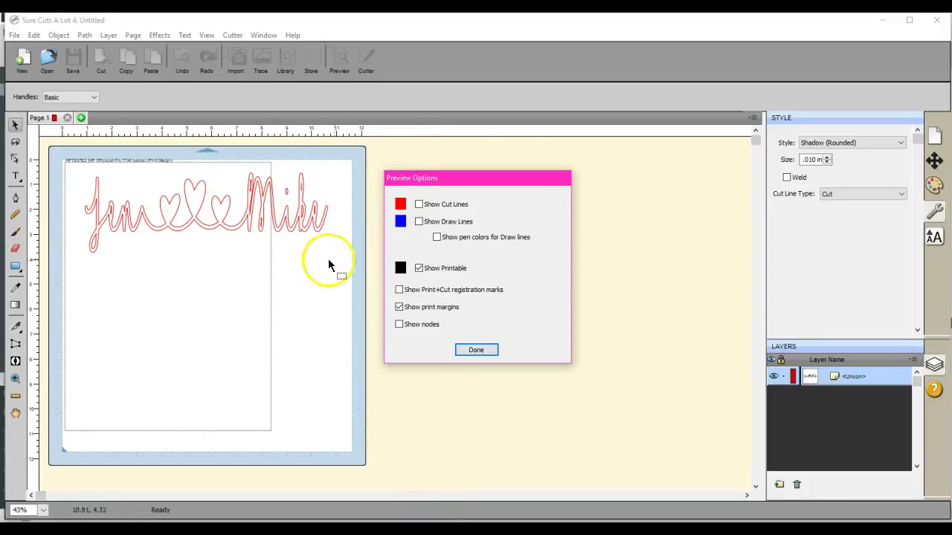
{"action": "left_click", "coordinate": [476, 351]}
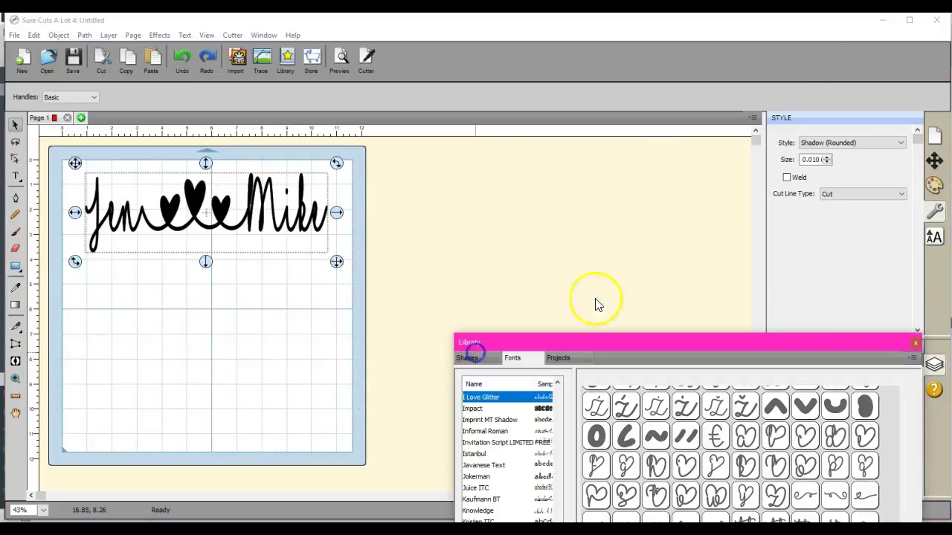
Minimize Sure Cuts A Lot and select the welded Jen-and-Mike design in CanvasWorkspace
{"action": "left_click", "coordinate": [883, 22]}
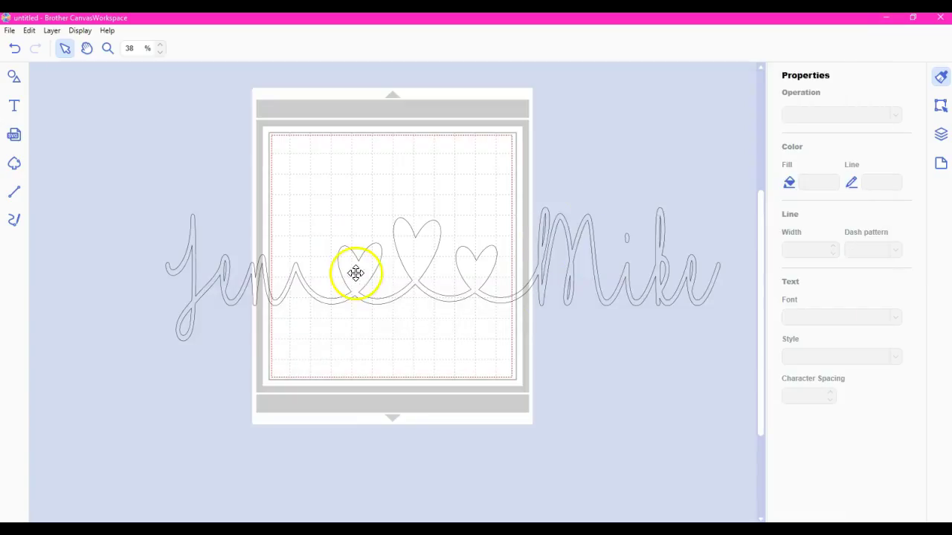
{"action": "left_click", "coordinate": [423, 263]}
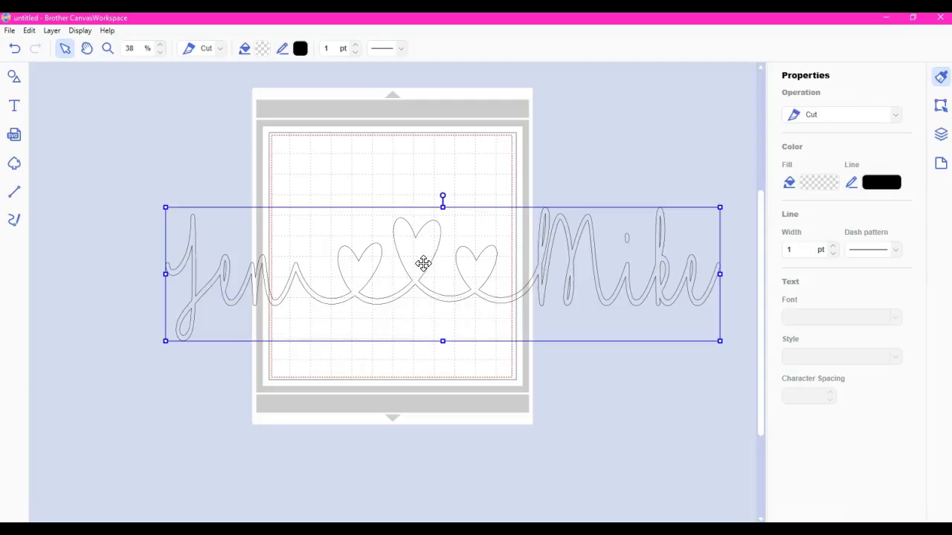
{"action": "left_click", "coordinate": [425, 230]}
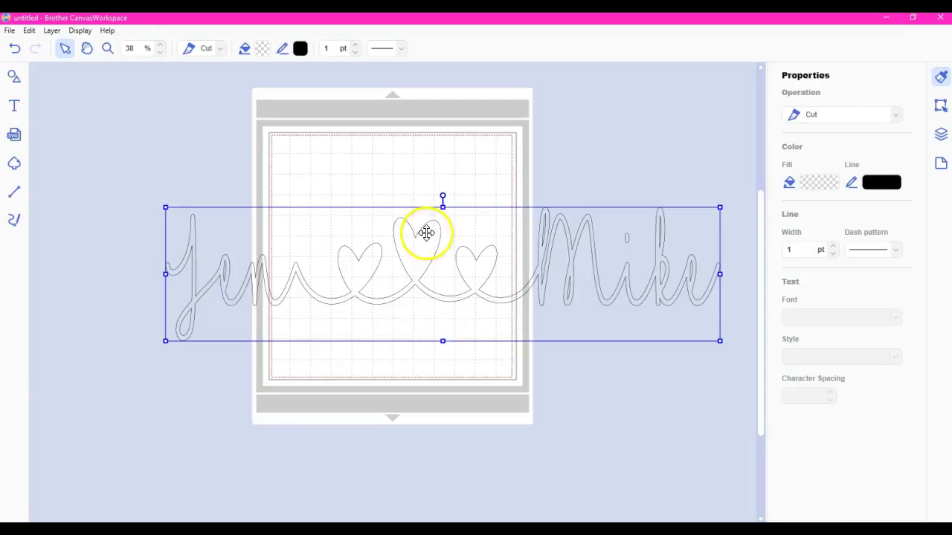